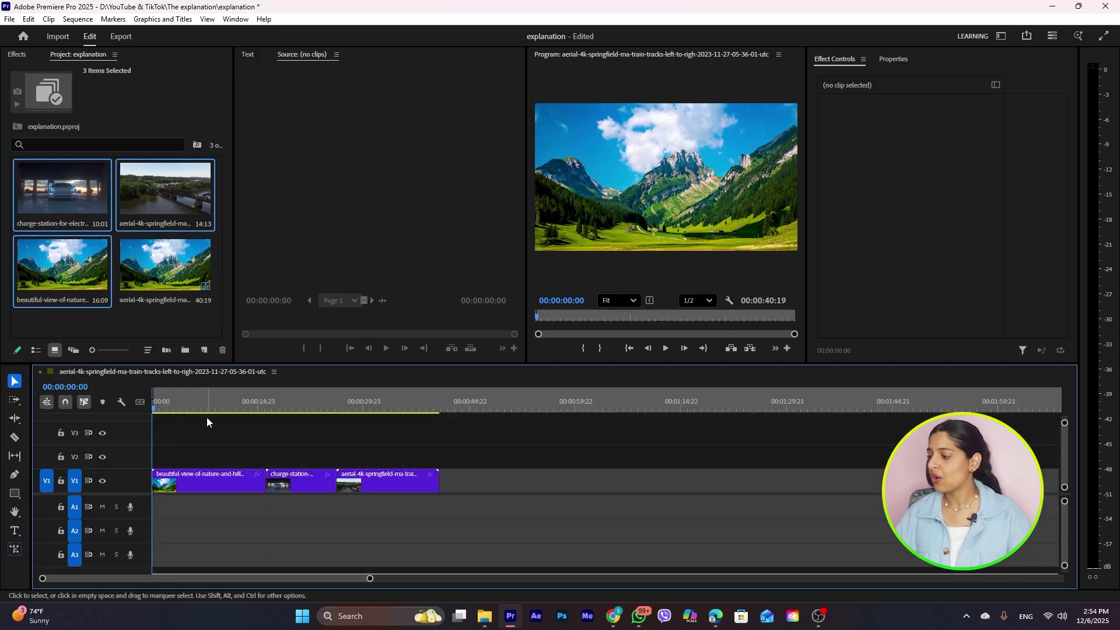
Set an Out point at the end of the first clip, and clear the In and Out points with the playhead back at the sequence start
key(Down)
key(o)
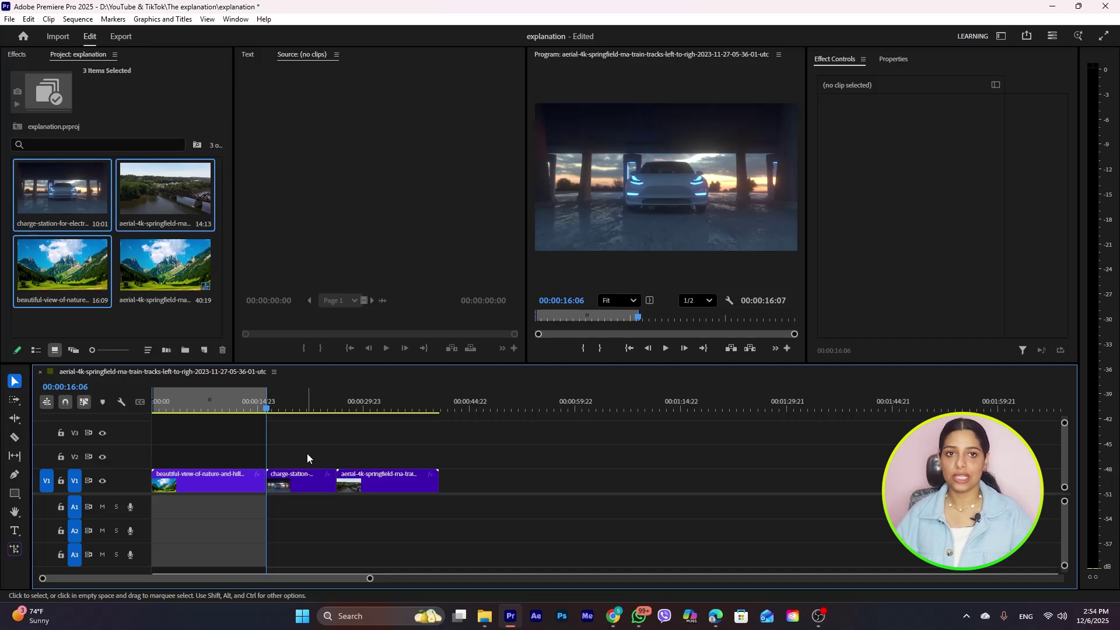
right_click(235, 402)
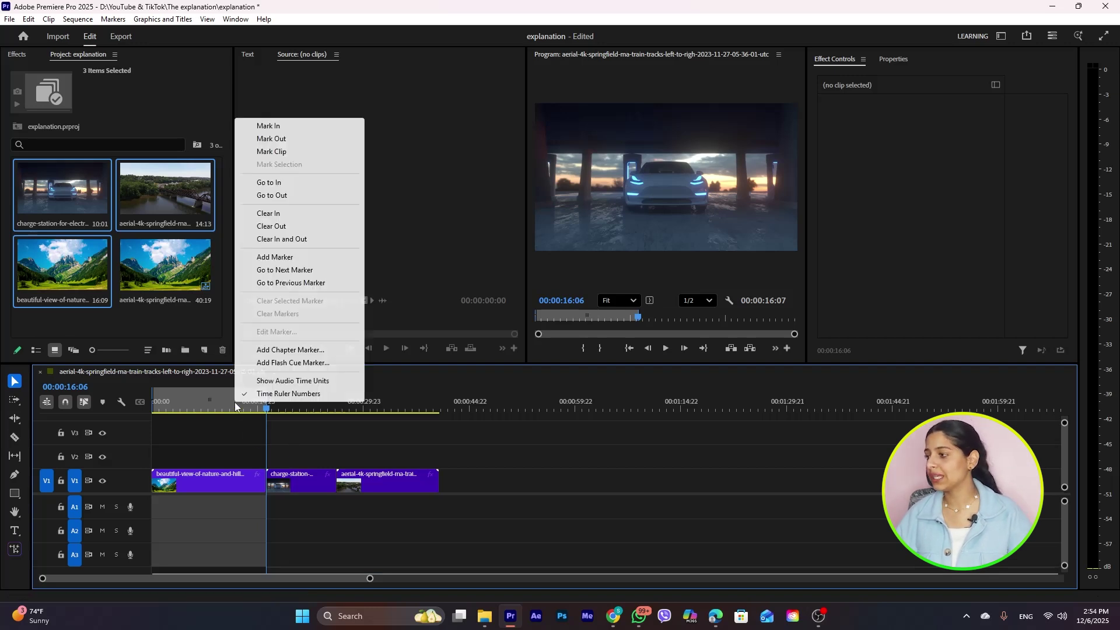
click(287, 240)
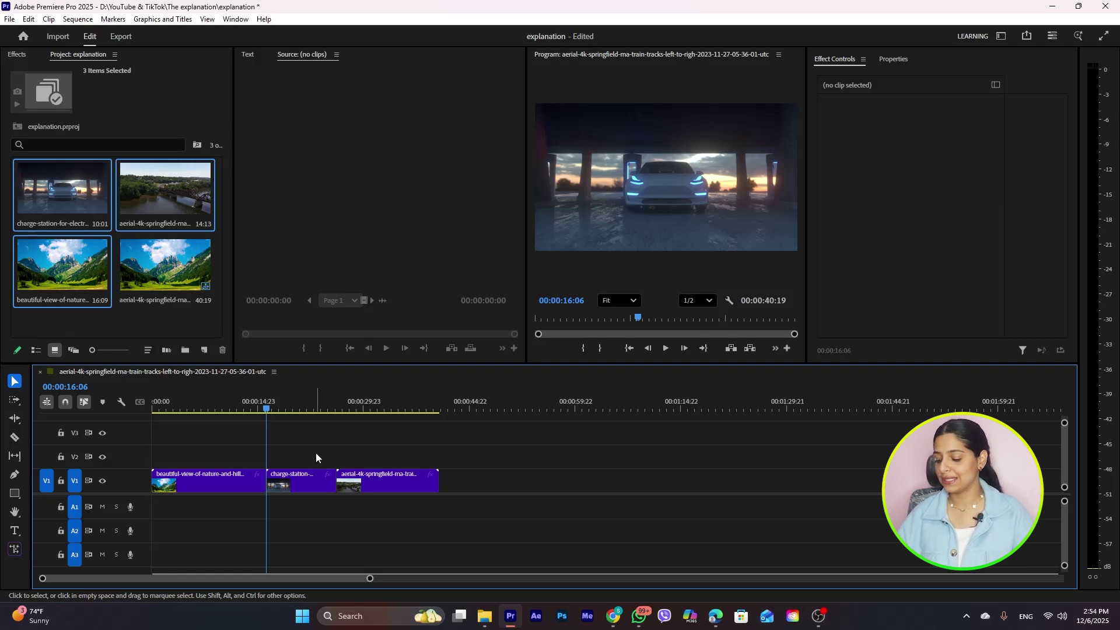
drag(261, 407, 130, 439)
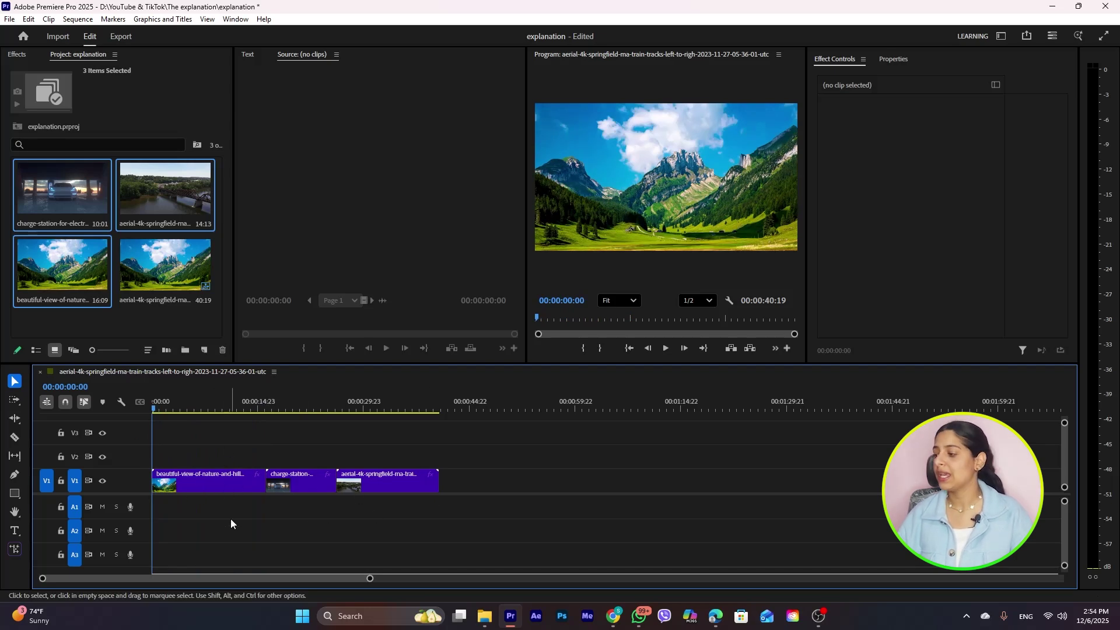
Mark the range of the first nature clip with Mark Clip, and extend the marked range to all three clips with Mark Selection
click(188, 479)
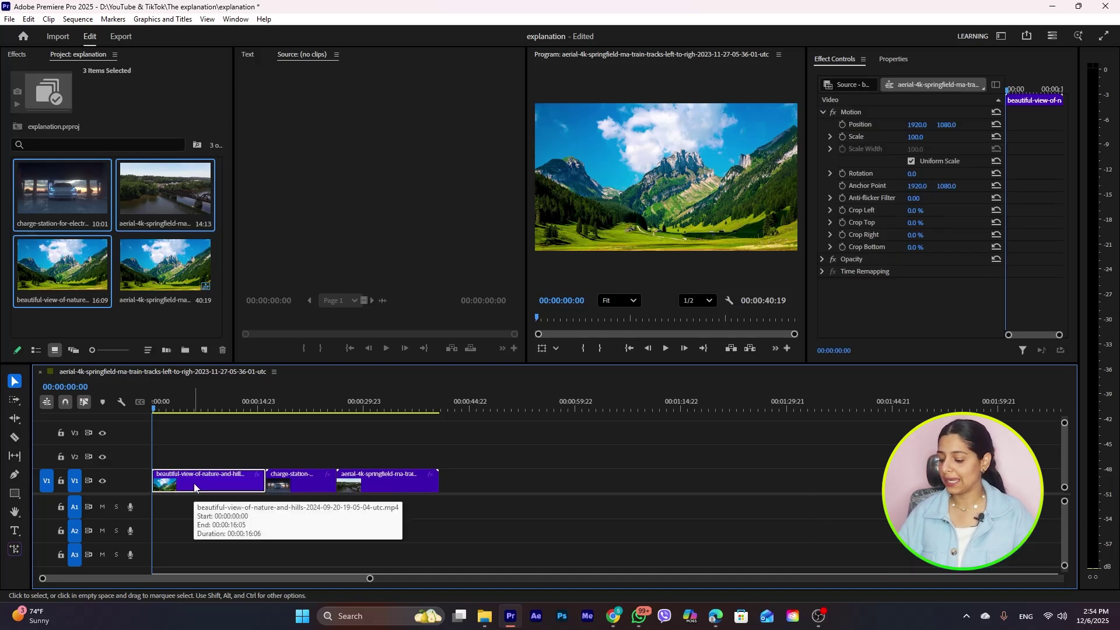
key(x)
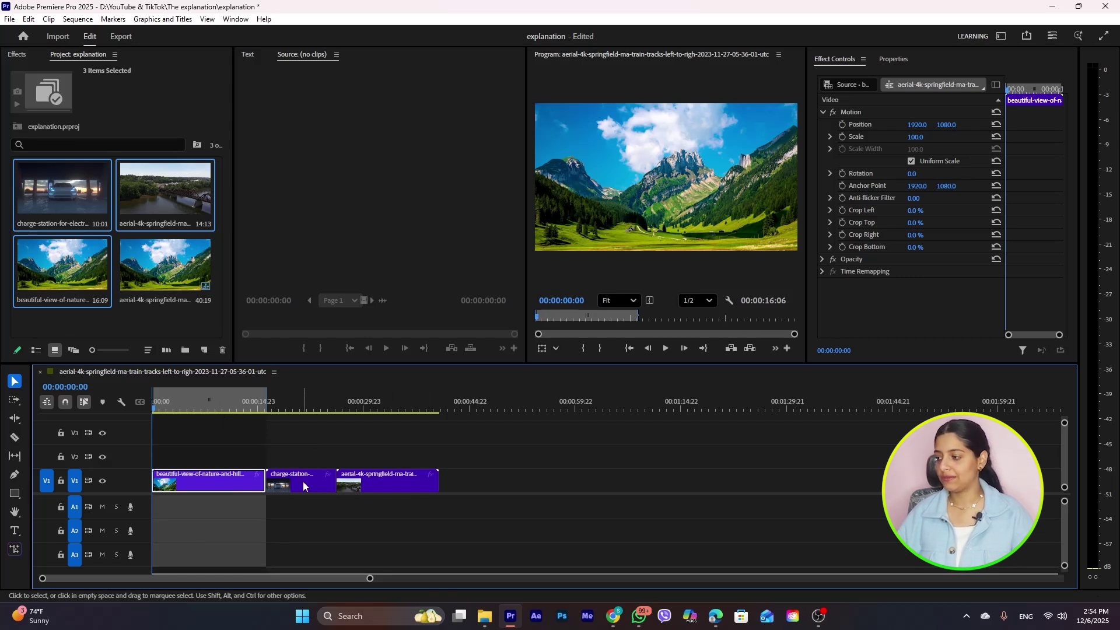
drag(474, 460, 243, 489)
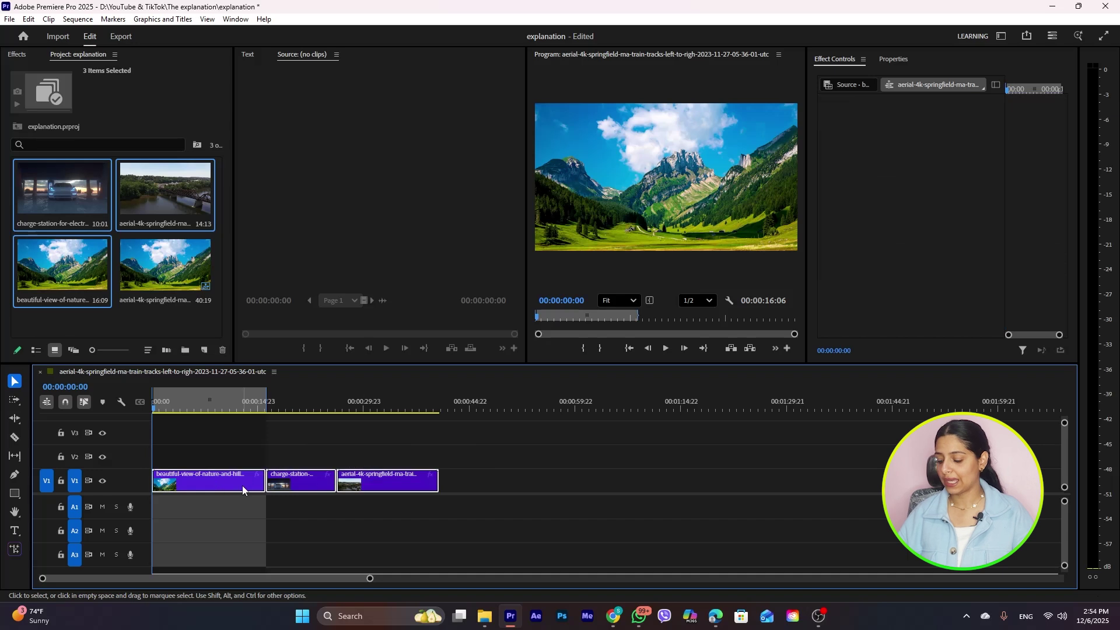
key(slash)
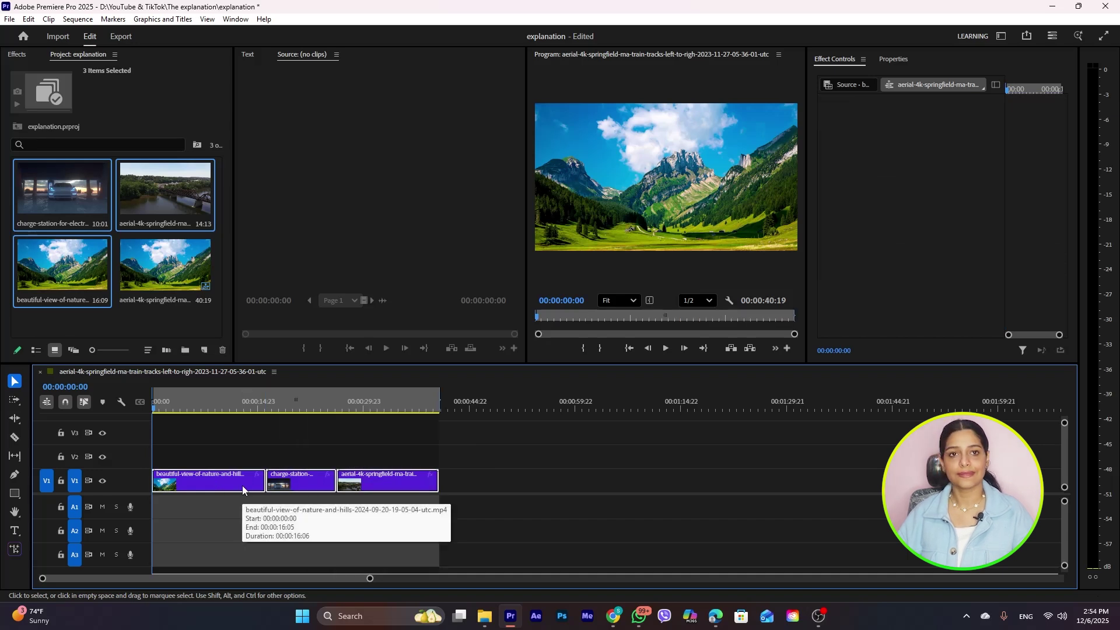
click(421, 442)
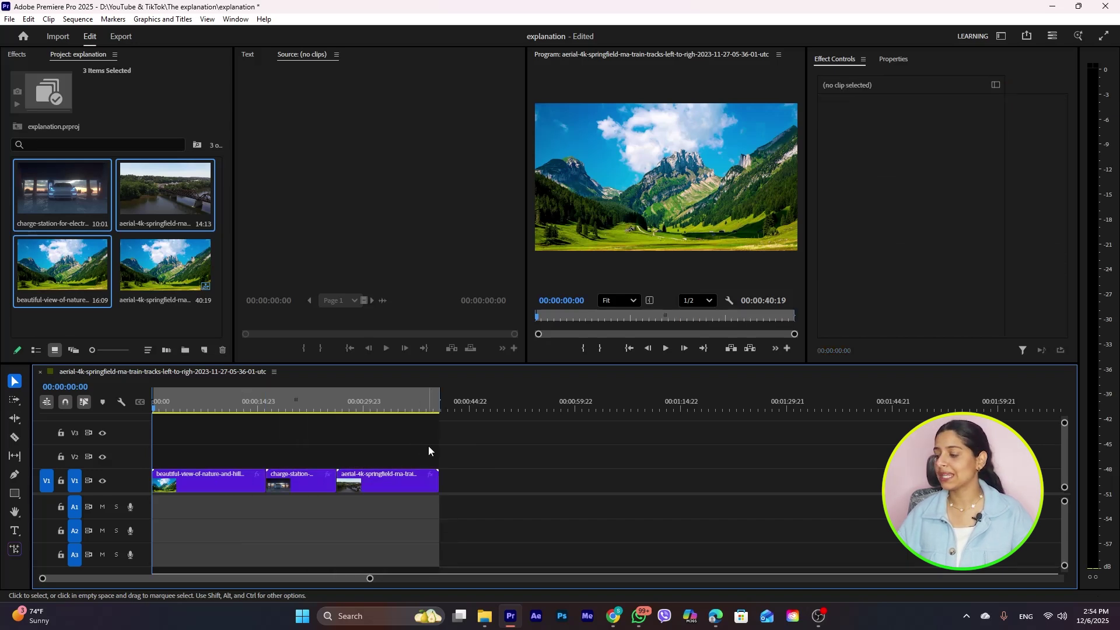
Mark the range of only the charge-station and aerial clips in the sequence with Mark Selection
drag(468, 442, 306, 494)
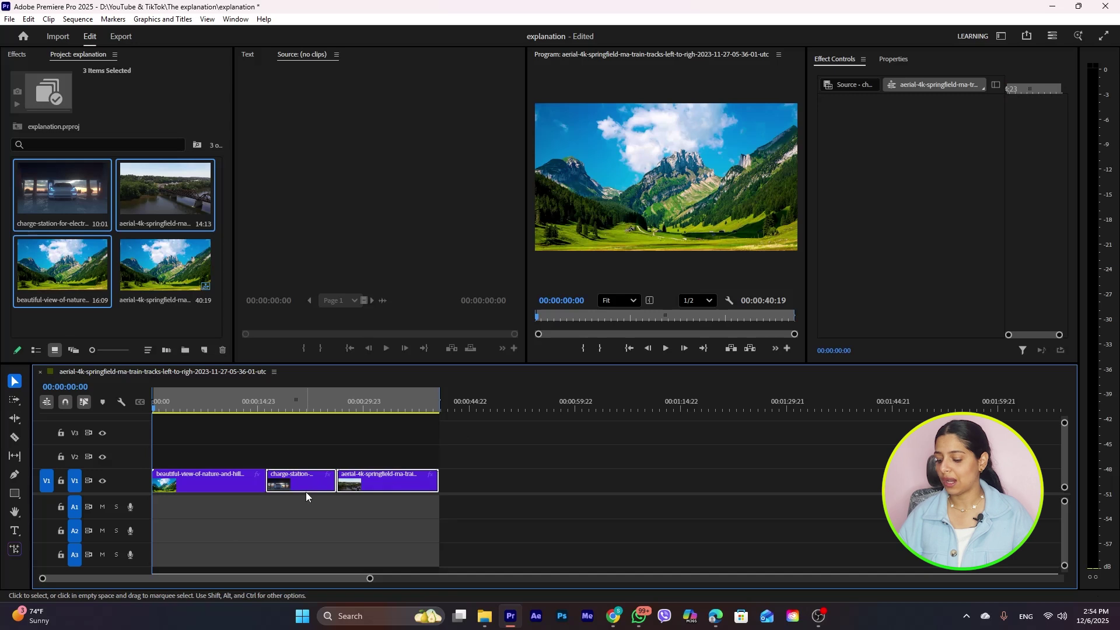
key(slash)
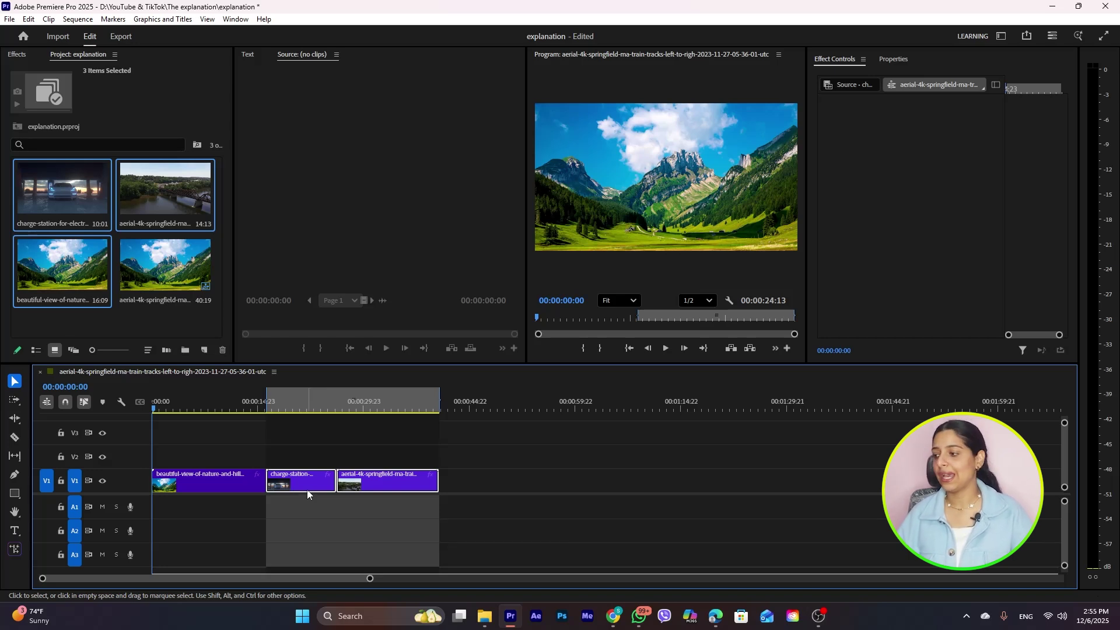
right_click(365, 404)
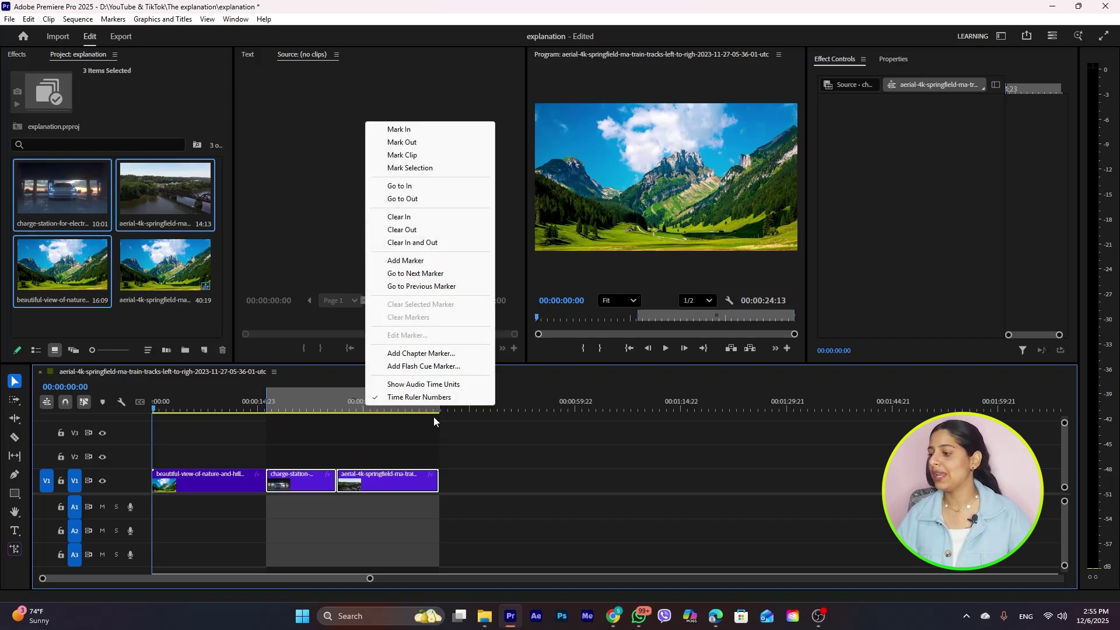
click(461, 440)
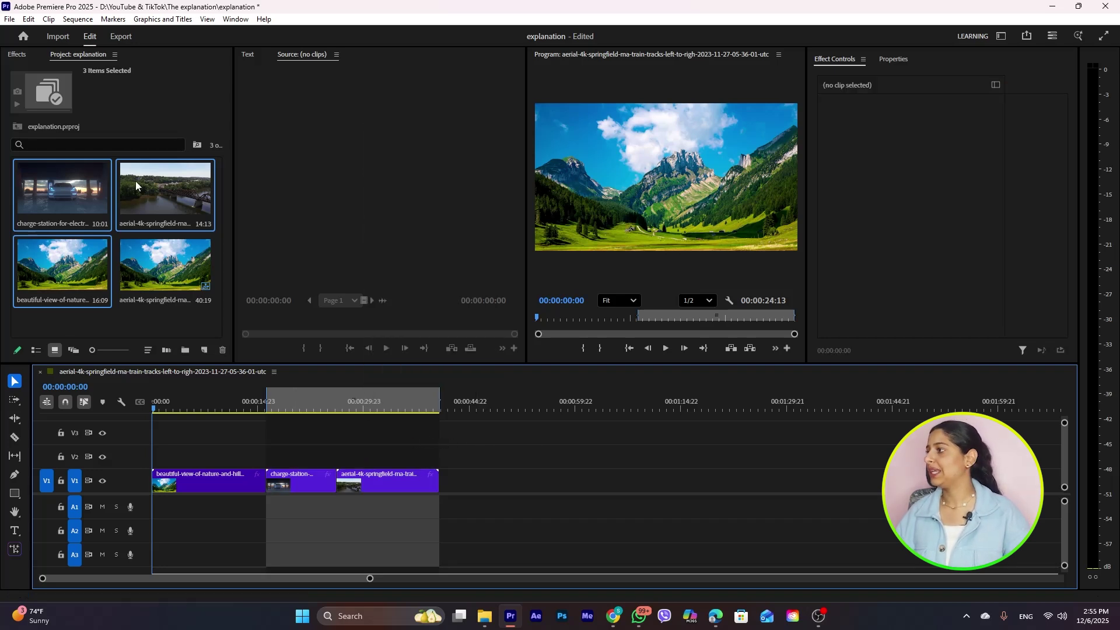
Reassign the "." shortcut to Clear In and Out in Keyboard Shortcuts, and use the command to clear the sequence's marked range
click(28, 19)
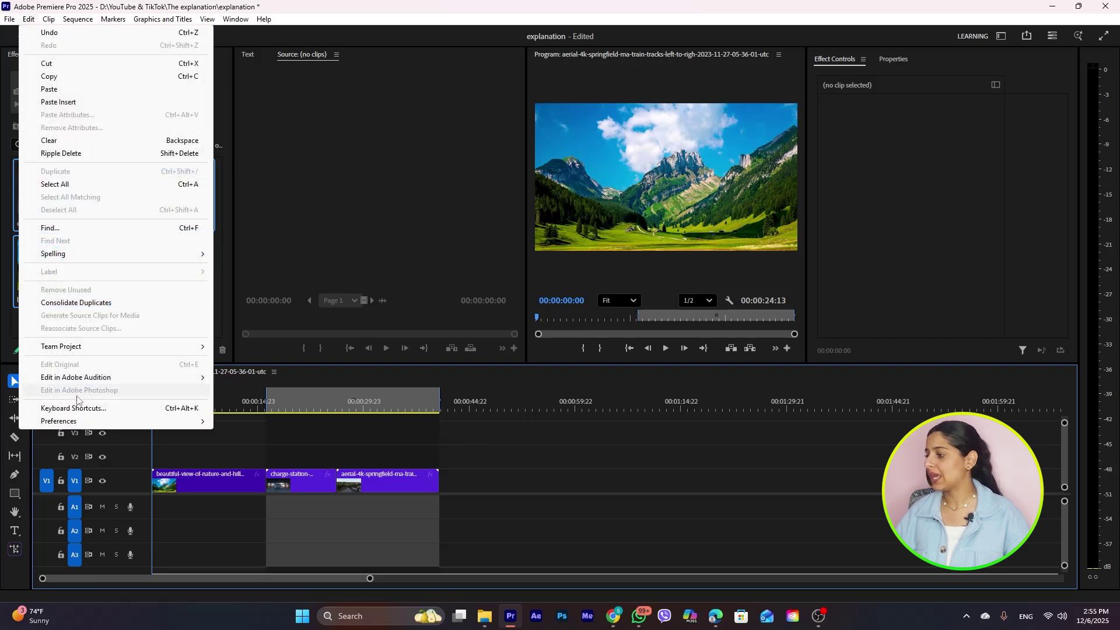
click(78, 410)
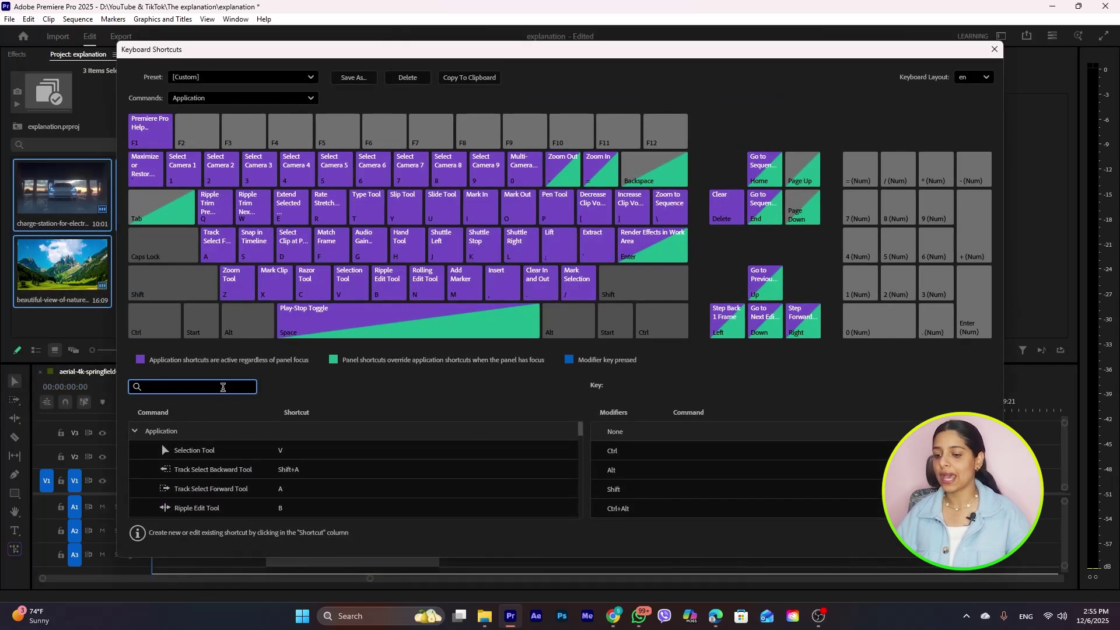
text(clear)
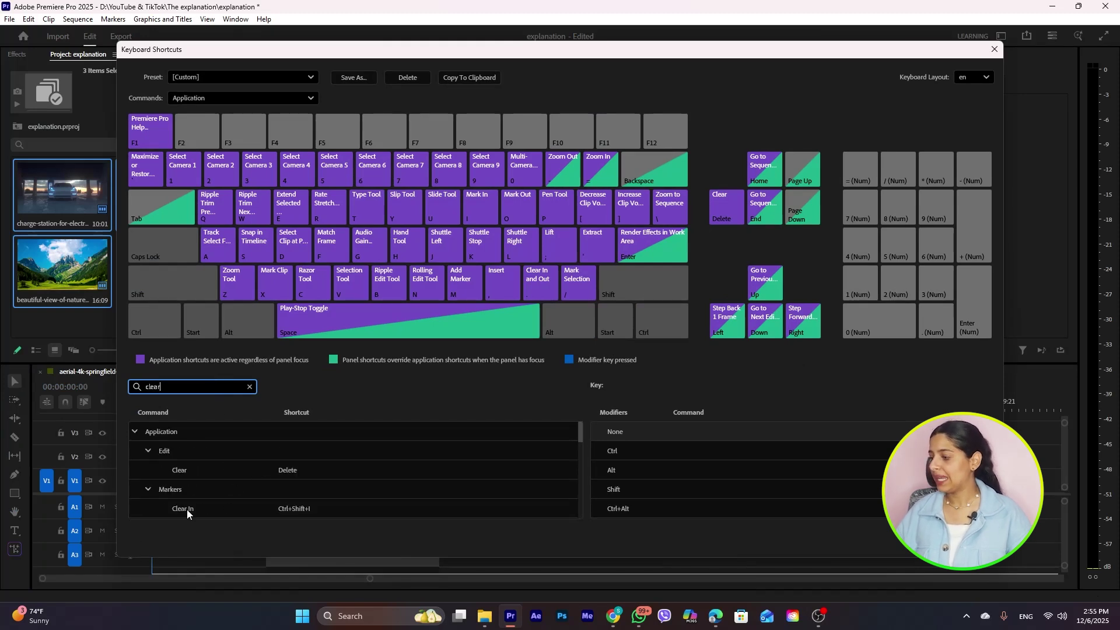
scroll(191, 510, down, 2)
scroll(197, 504, down, 3)
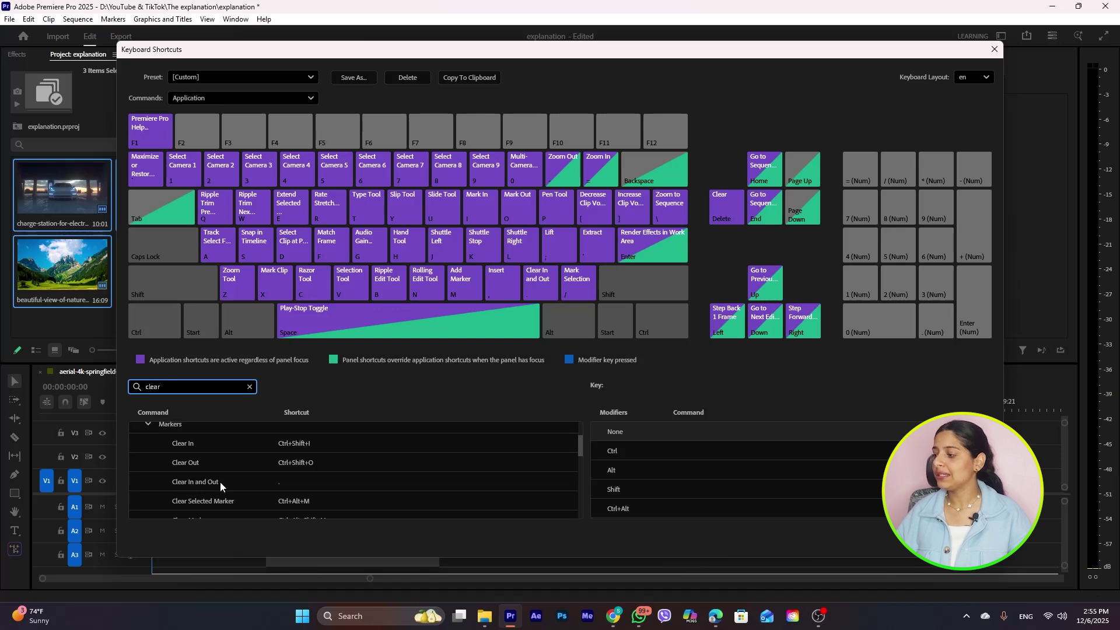
click(291, 483)
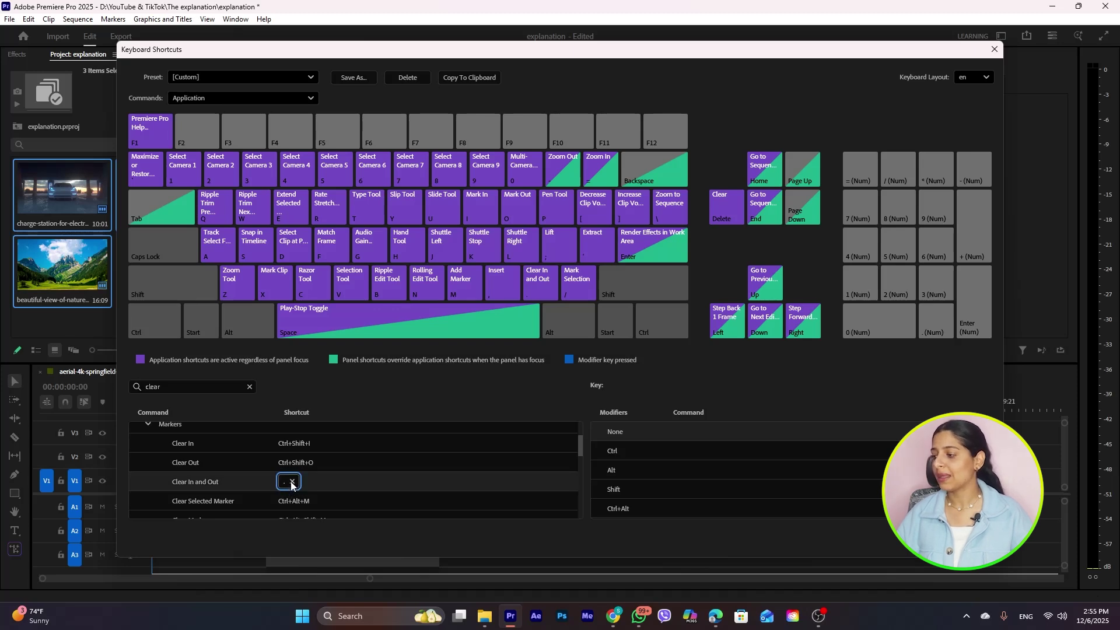
click(292, 483)
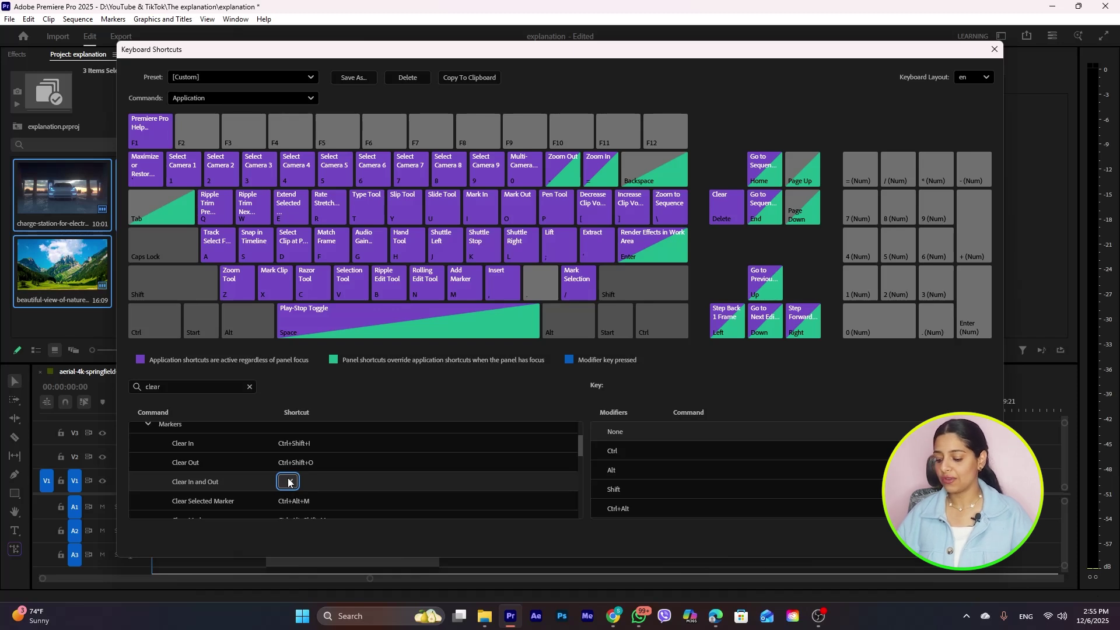
key(period)
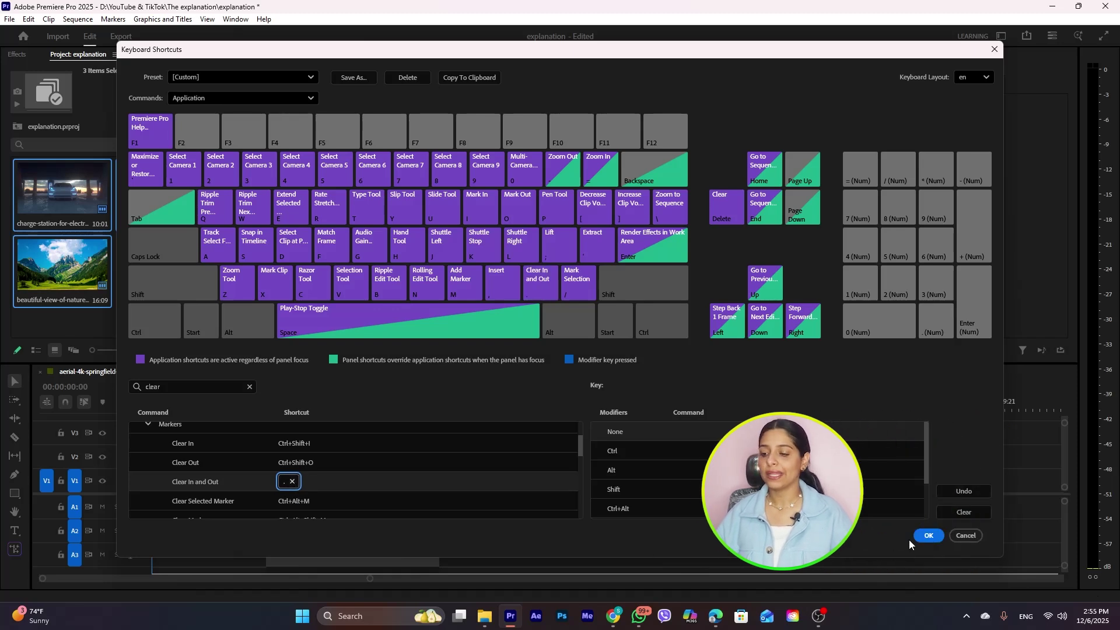
click(927, 535)
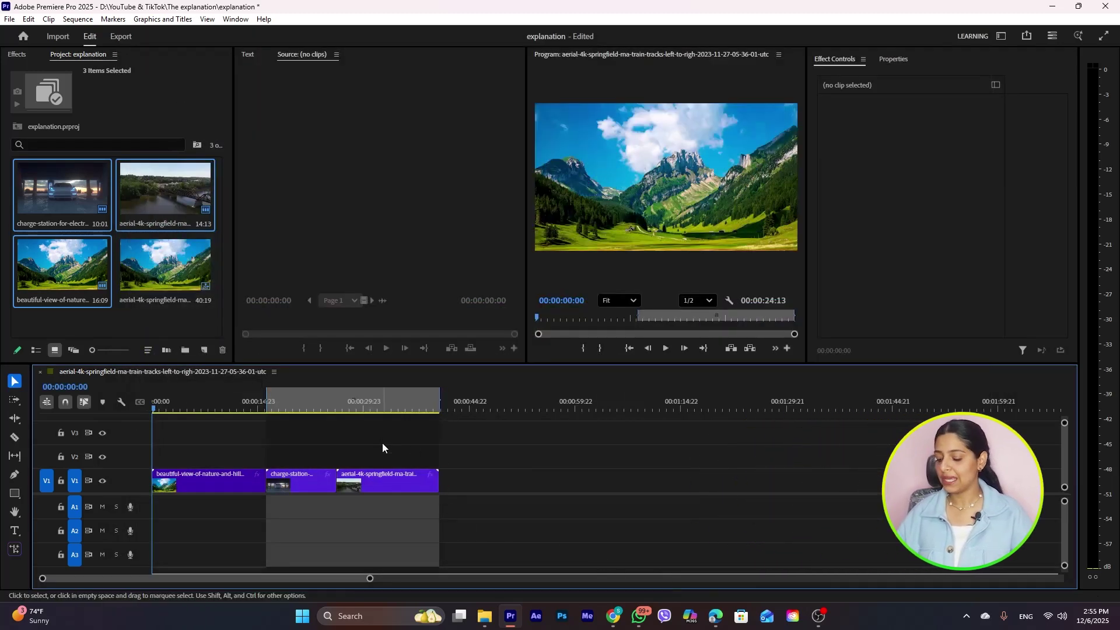
key(period)
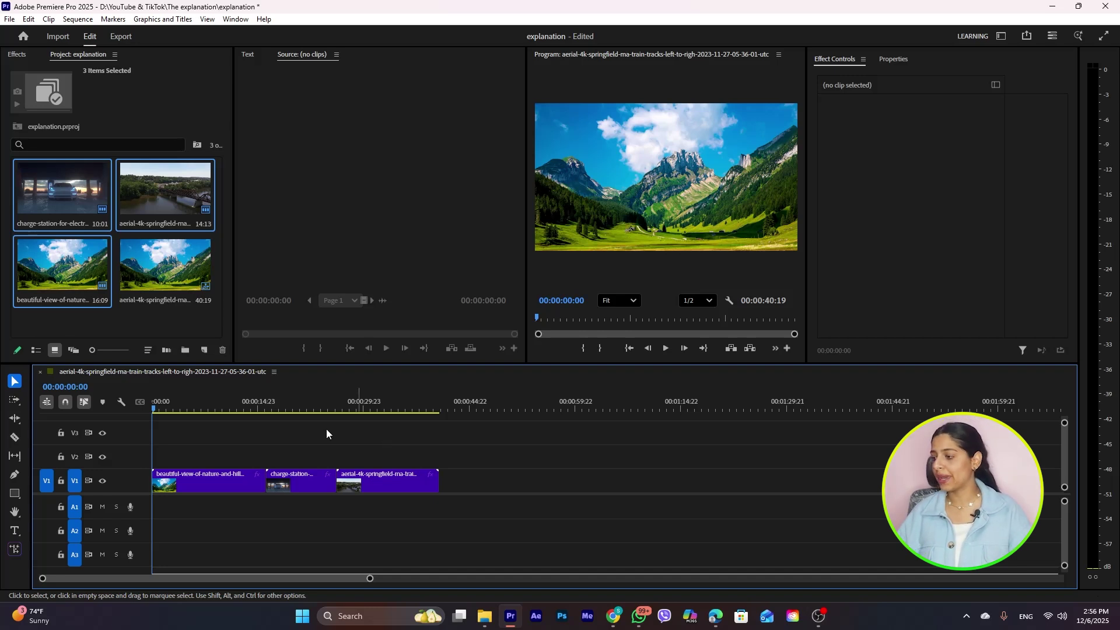
Mark the range of all three clips with Mark Selection, and clear the sequence's In and Out points
drag(414, 434, 307, 495)
click(374, 448)
drag(502, 446, 210, 530)
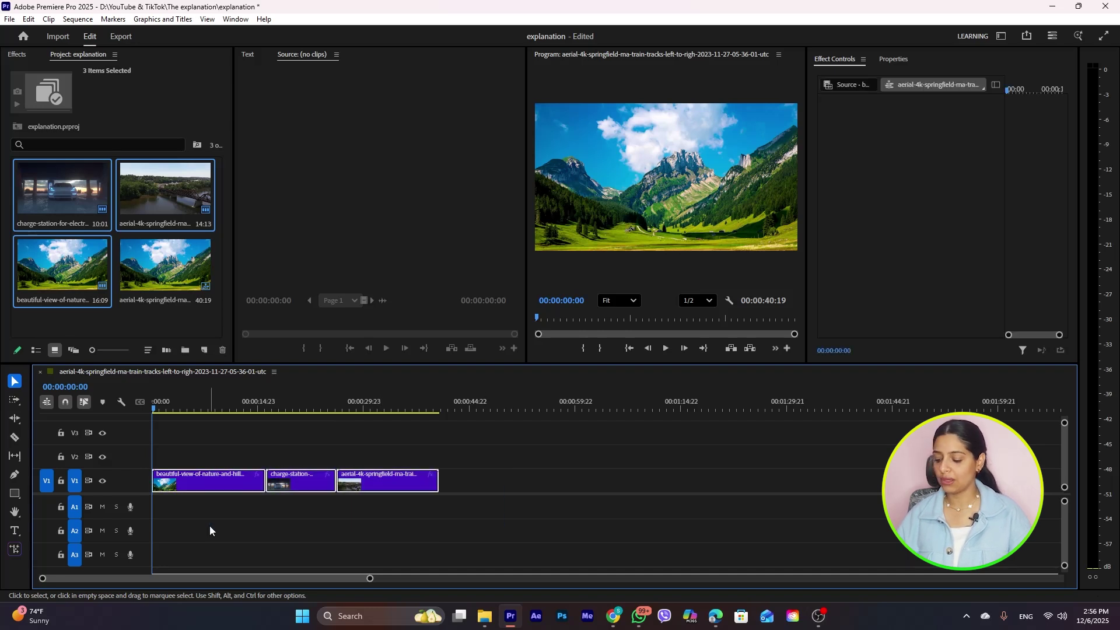
key(slash)
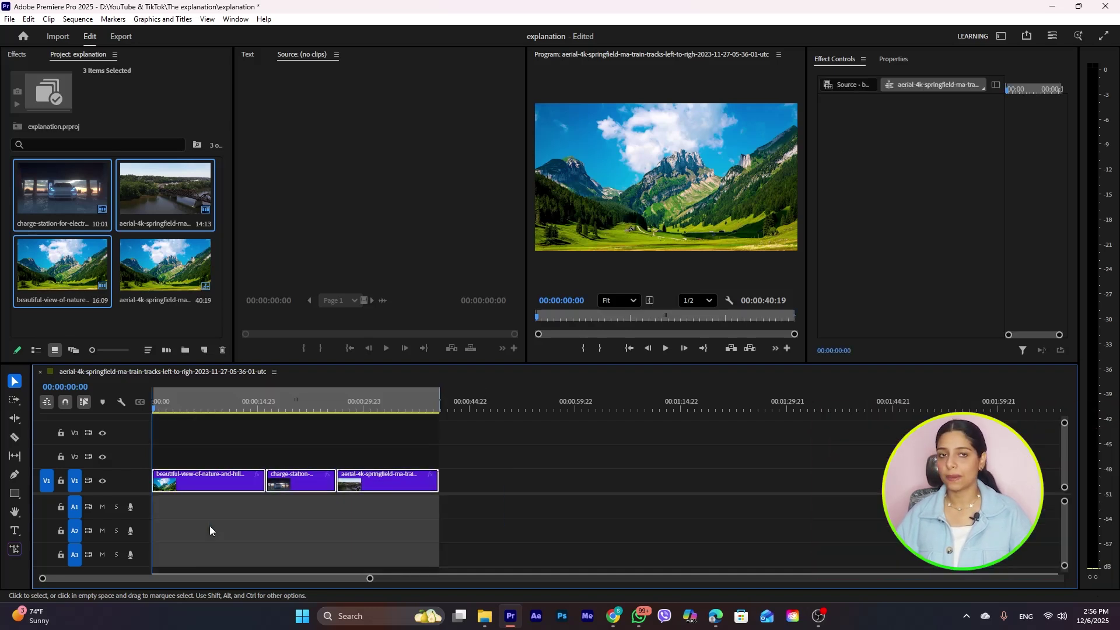
key(ctrl+shift+x)
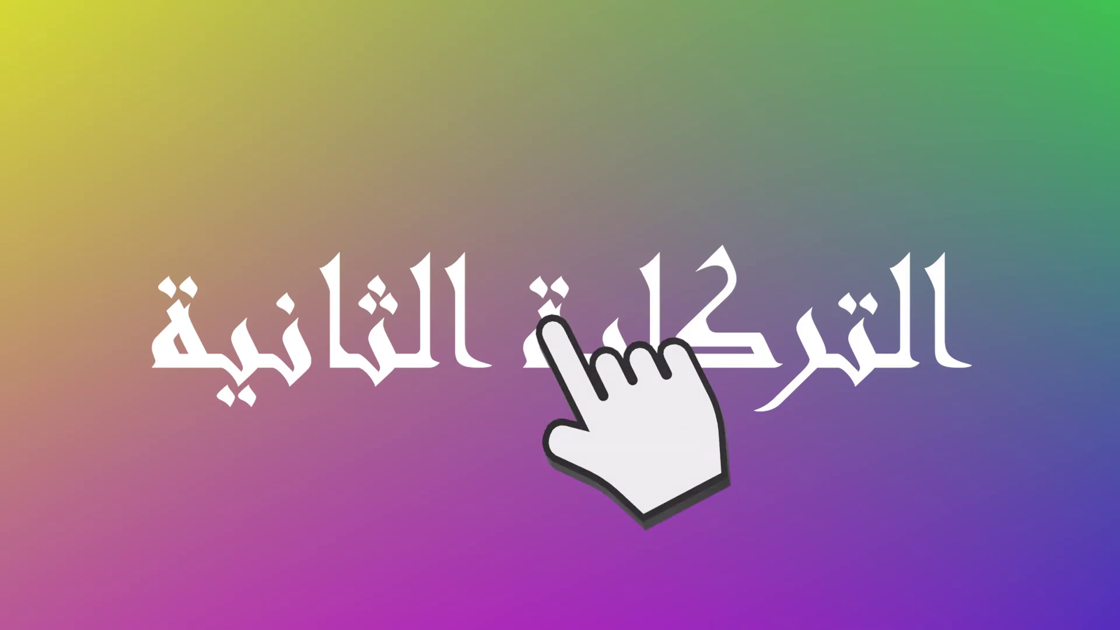
click(307, 451)
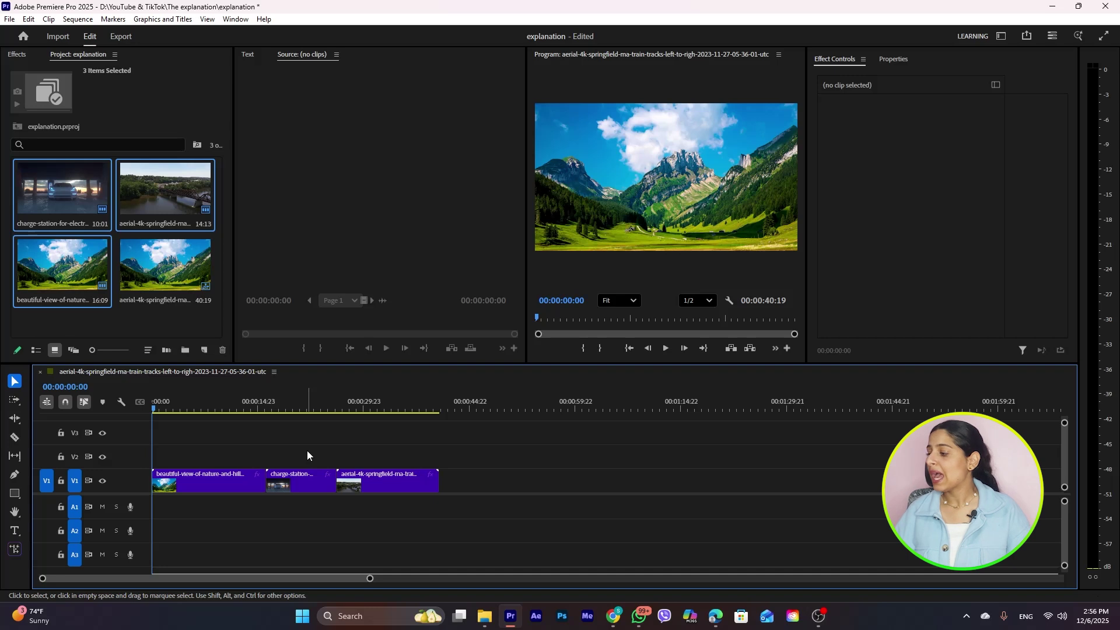
Open the first nature clip in the Source monitor and trim it to about 00:00:04:23 long, with the Out point at 00:00:08:04
double_click(202, 481)
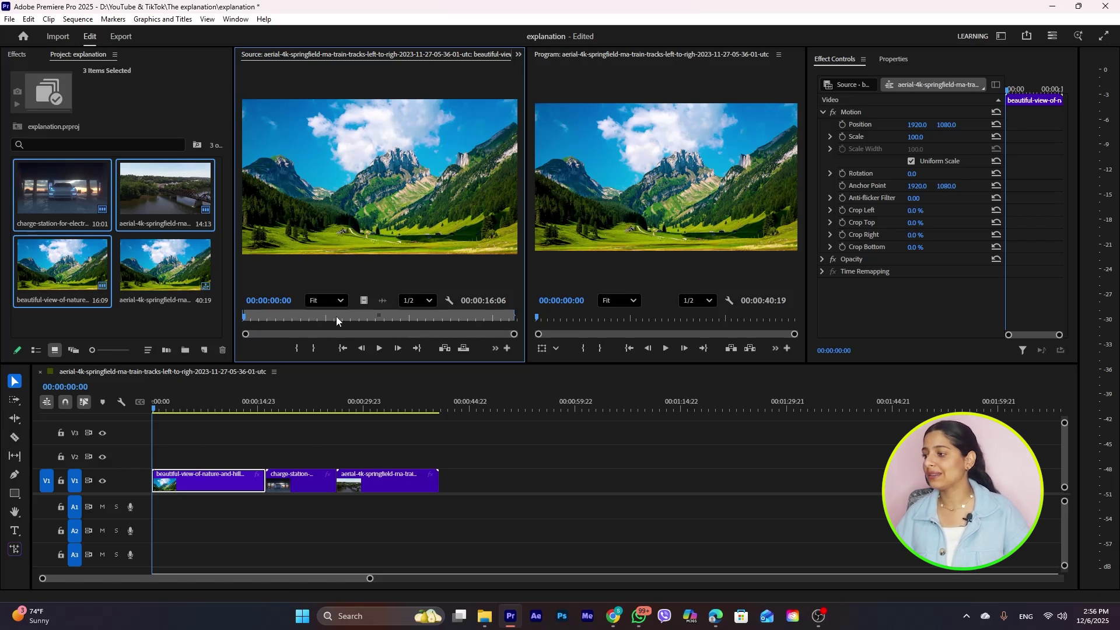
click(295, 317)
key(i)
click(373, 318)
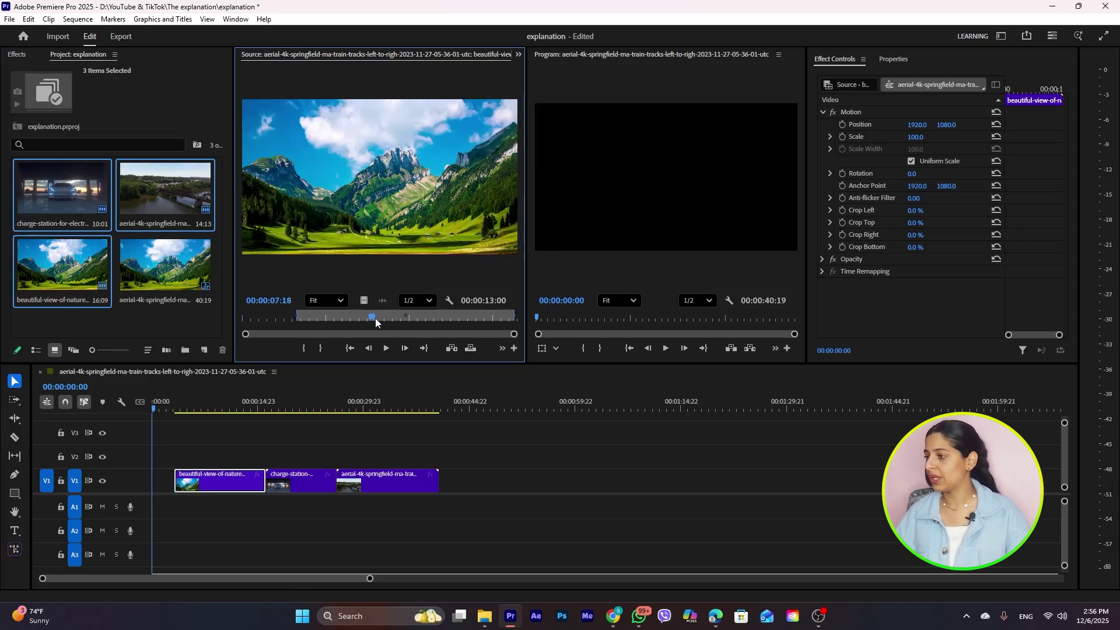
drag(376, 322, 381, 323)
key(o)
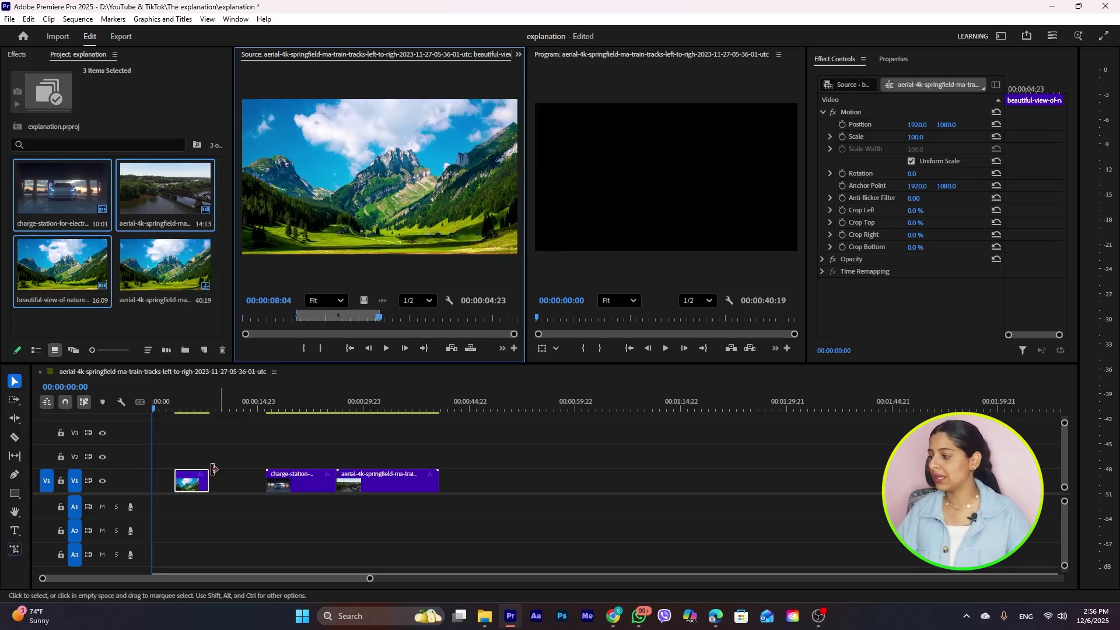
Ripple delete the empty gap before the trimmed nature clip on V1
click(166, 478)
key(Delete)
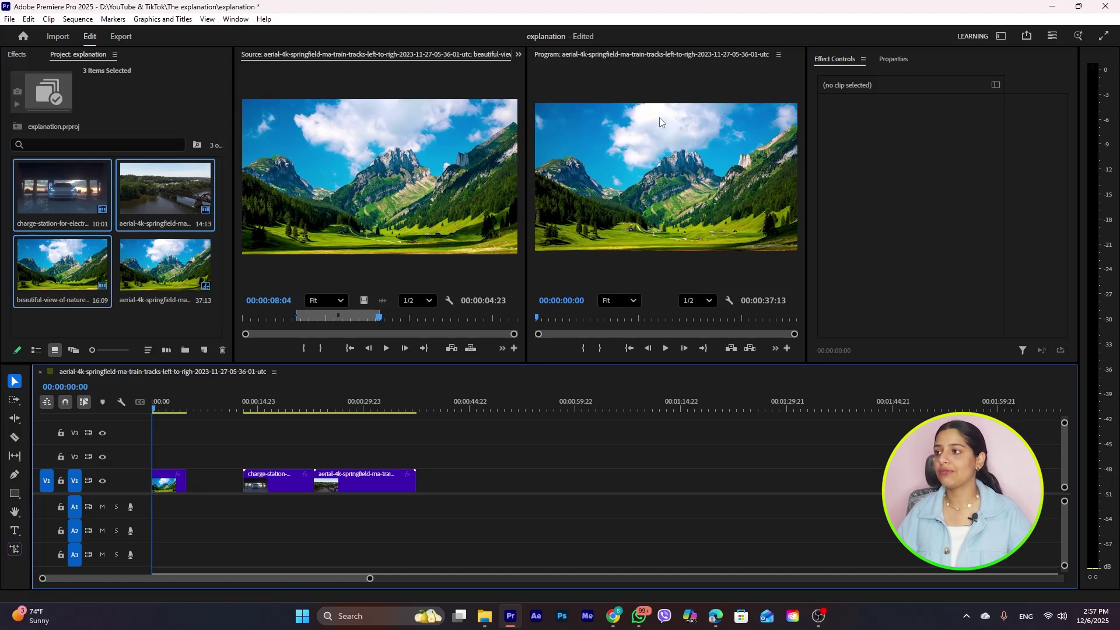
Play the trimmed nature clip in the sequence and return the playhead to the start
key(space)
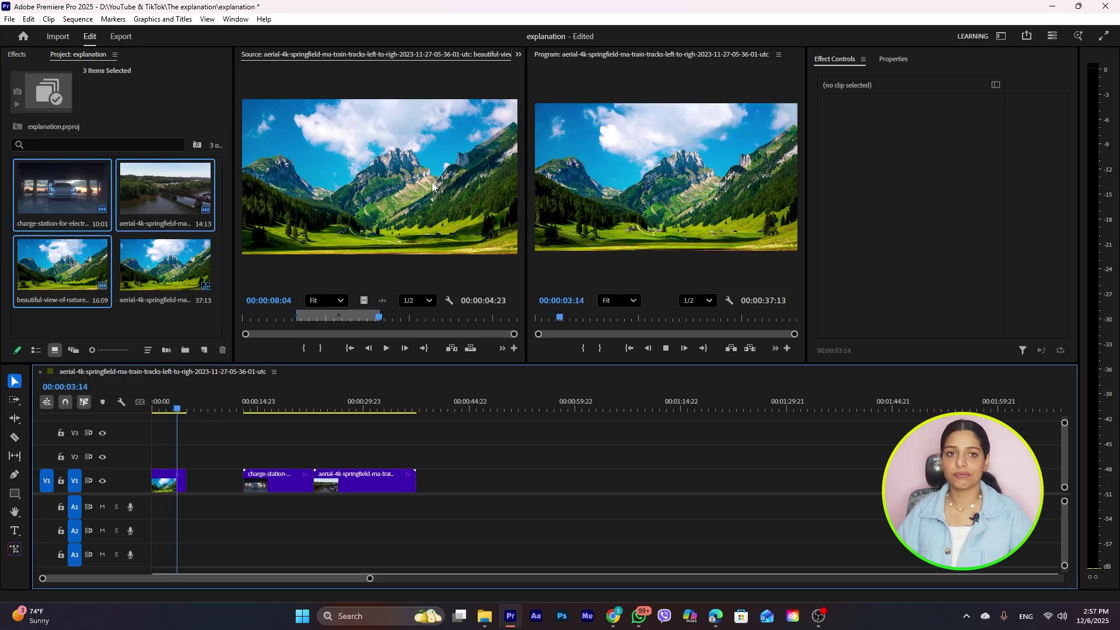
key(space)
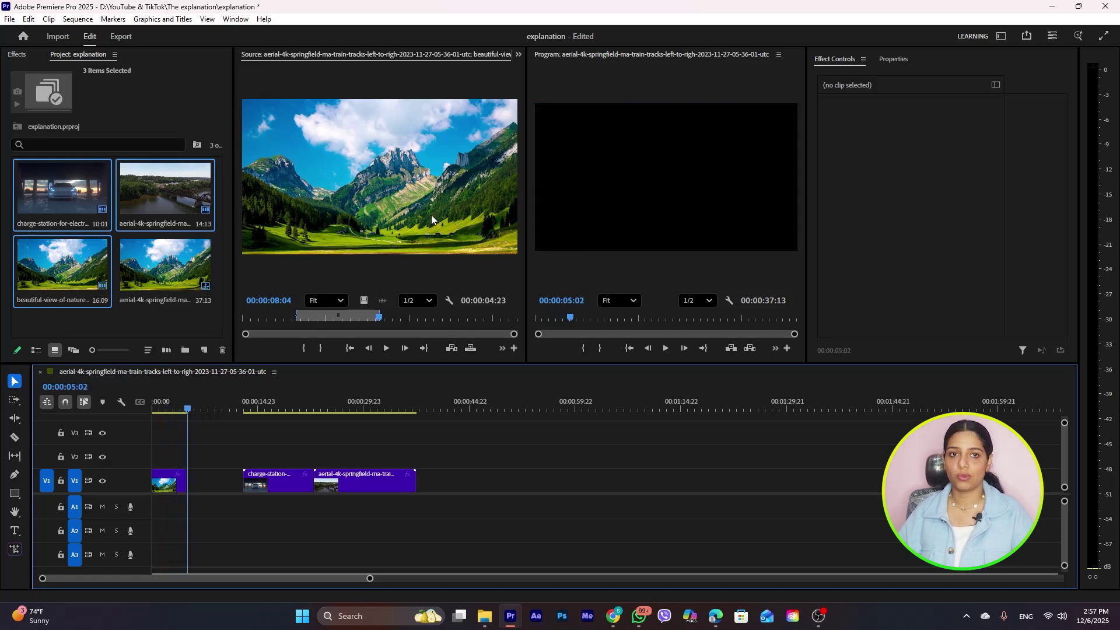
click(153, 408)
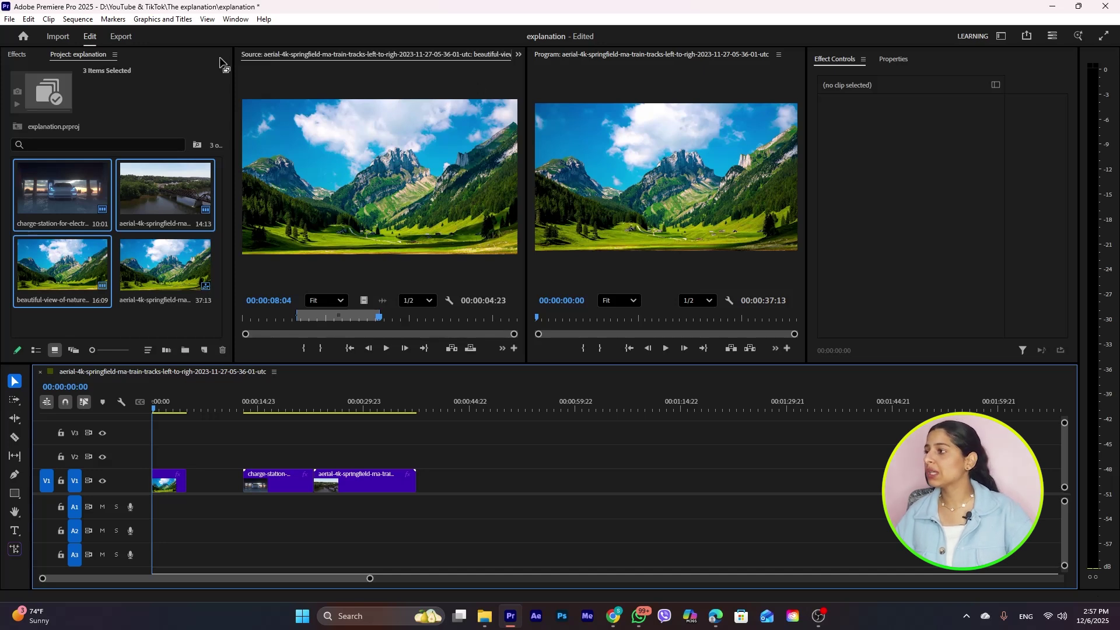
click(518, 54)
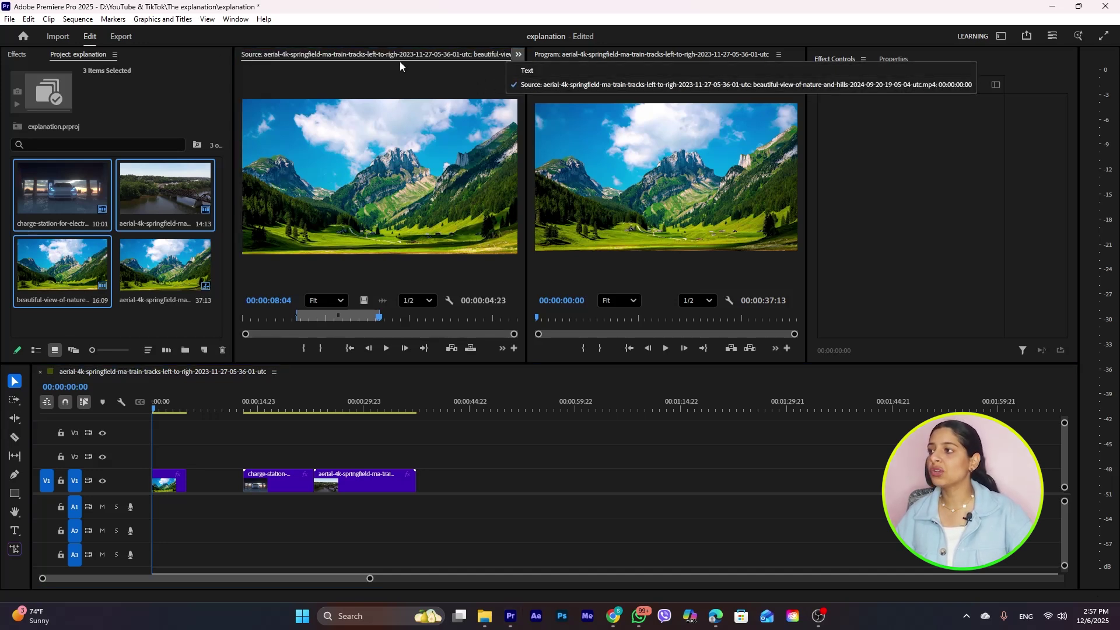
click(310, 82)
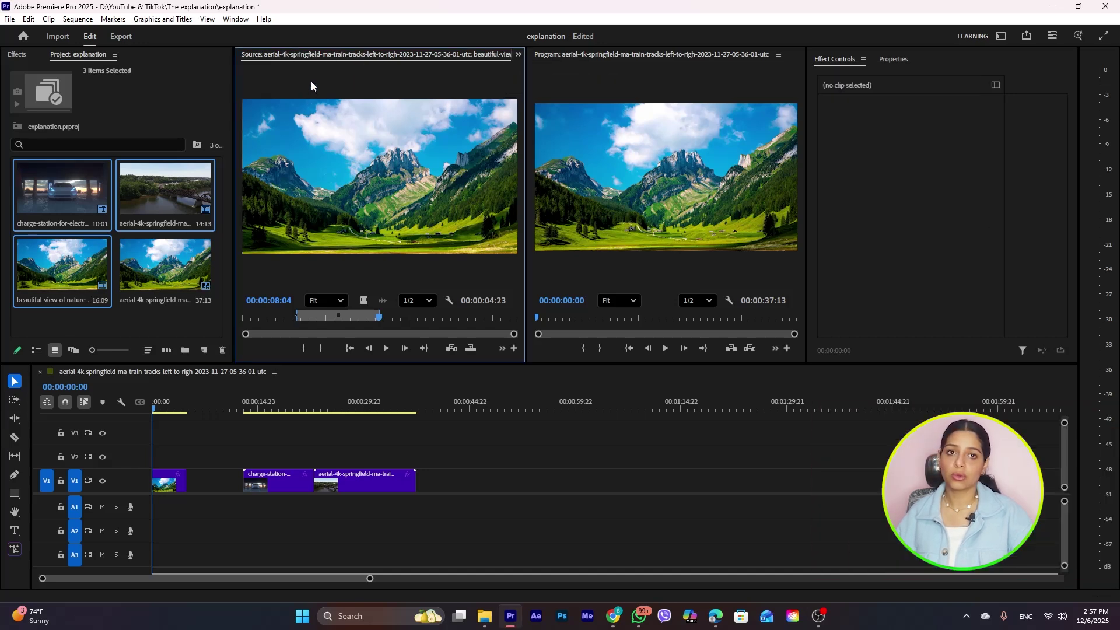
Close all clips that are open in the Source monitor
right_click(444, 57)
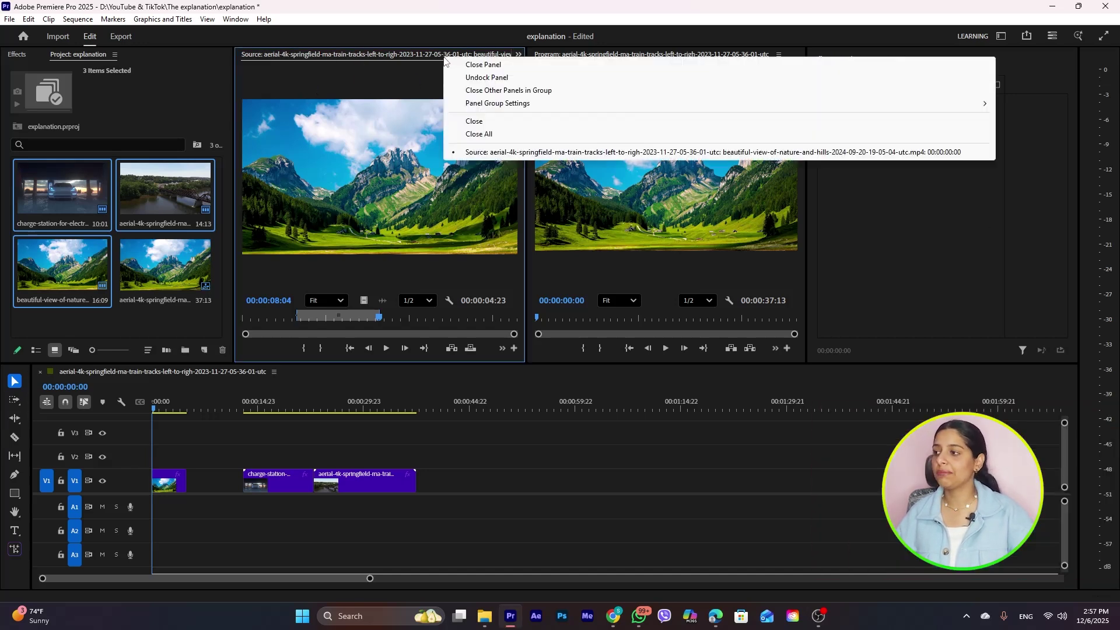
click(475, 133)
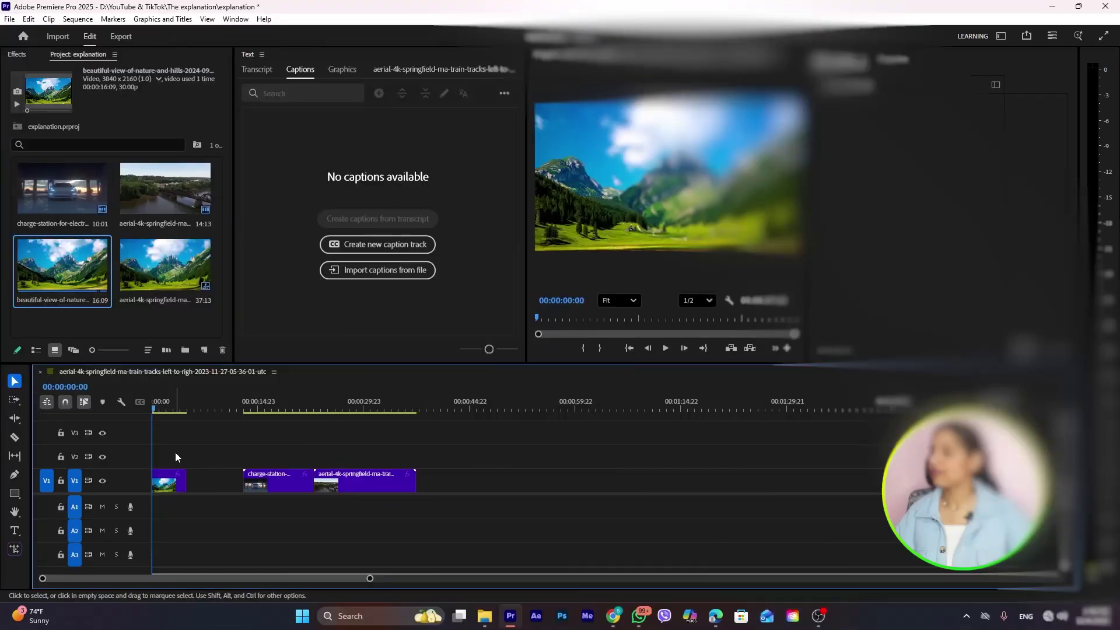
Open the charge-station clip from the project in the Source monitor, and close the Source monitor panel
double_click(70, 192)
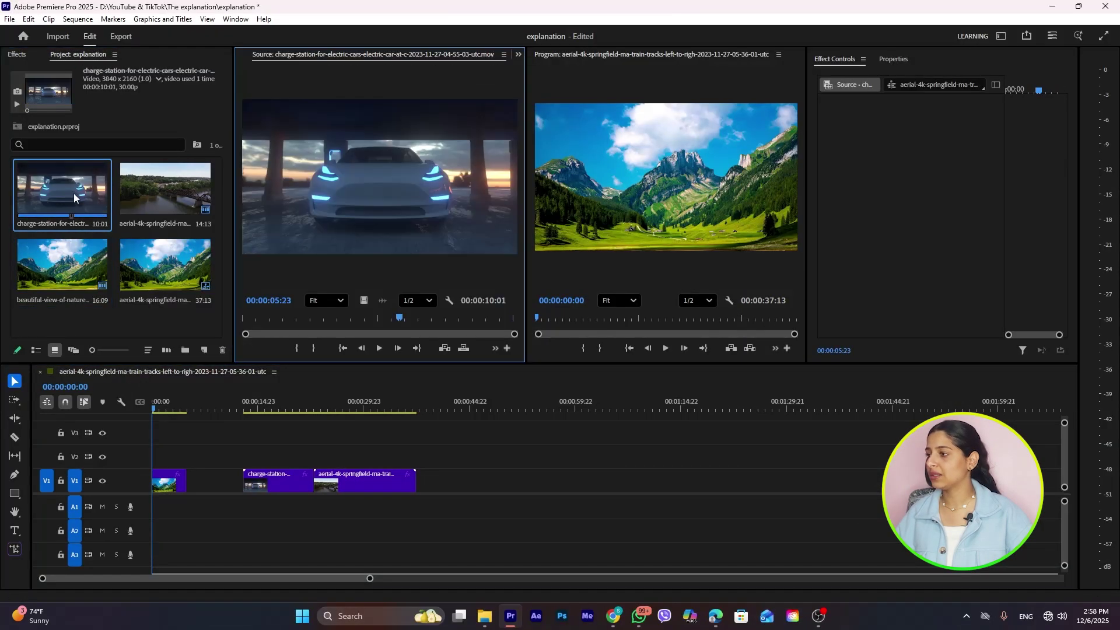
click(503, 55)
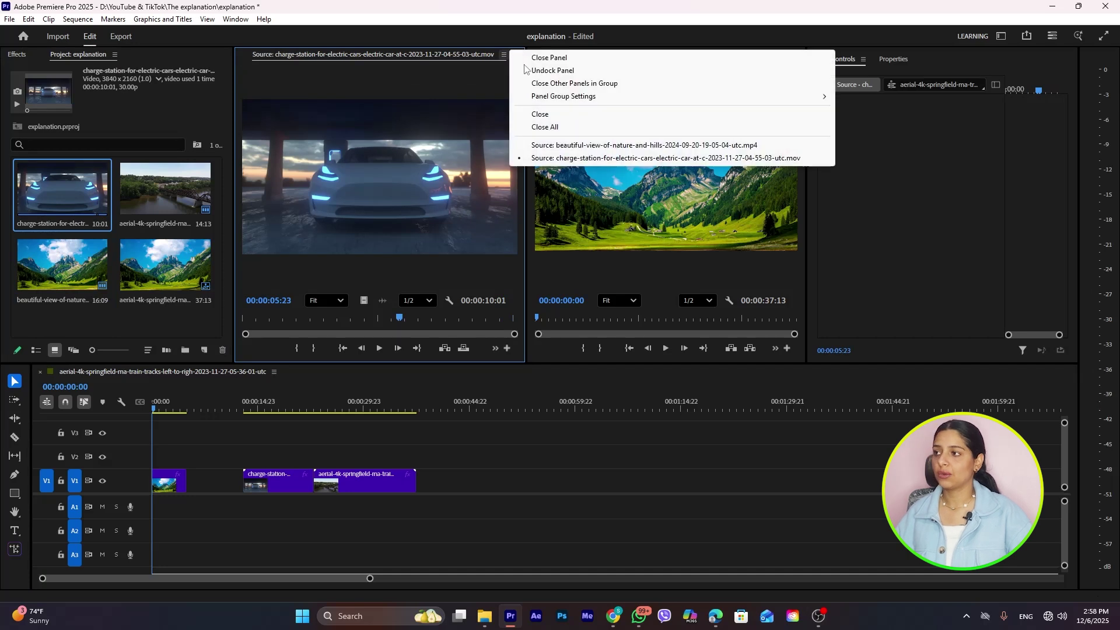
click(547, 59)
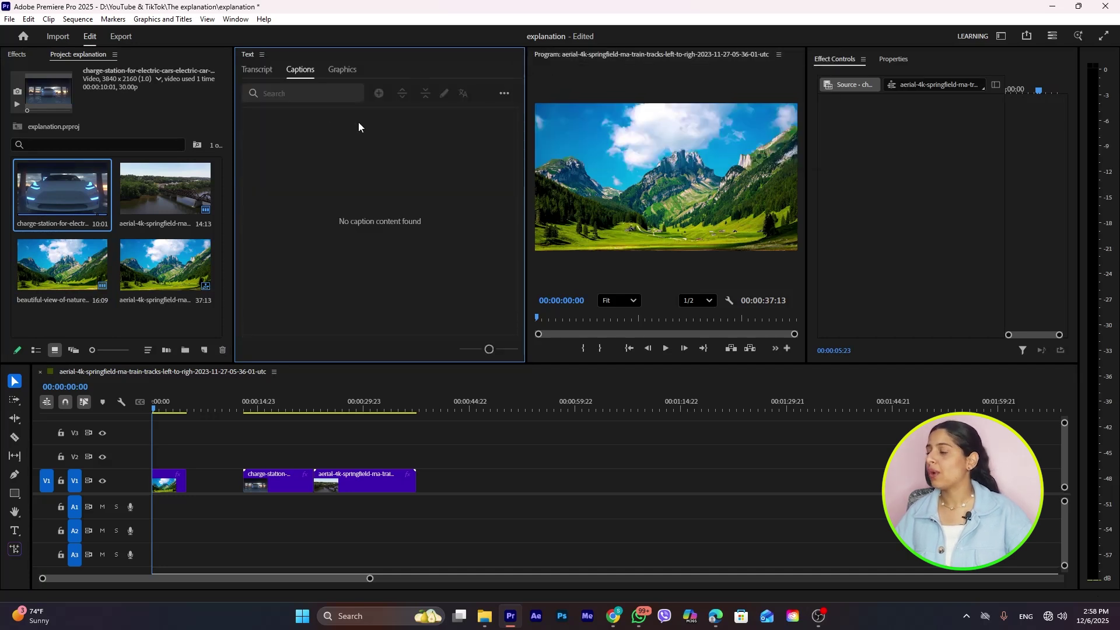
Reopen the Source Monitor panel and close all the clips loaded in it
click(236, 19)
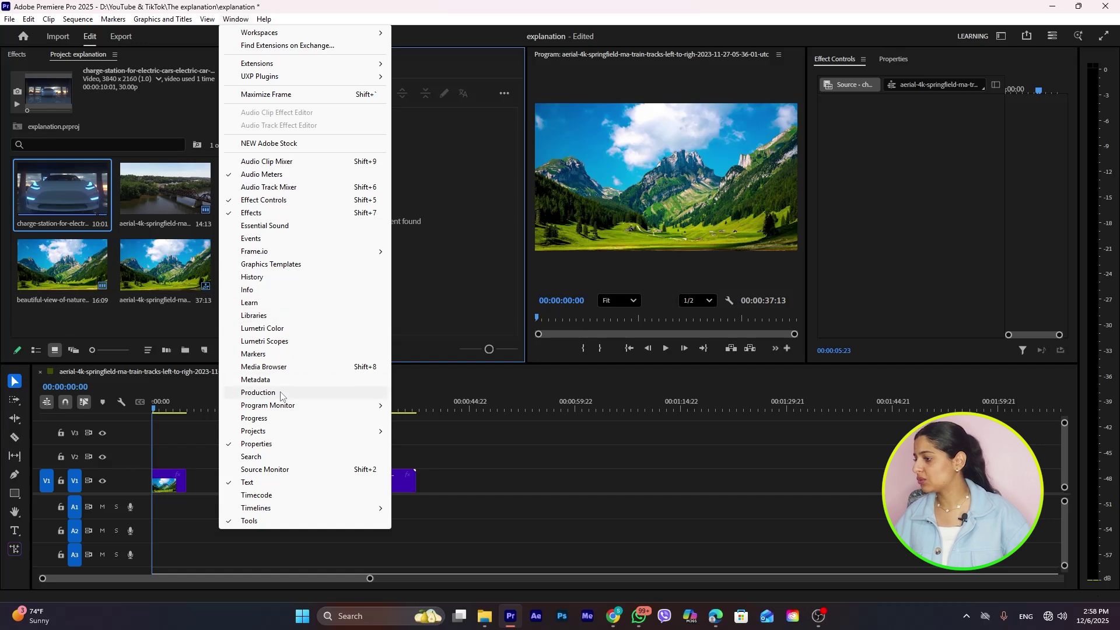
click(282, 470)
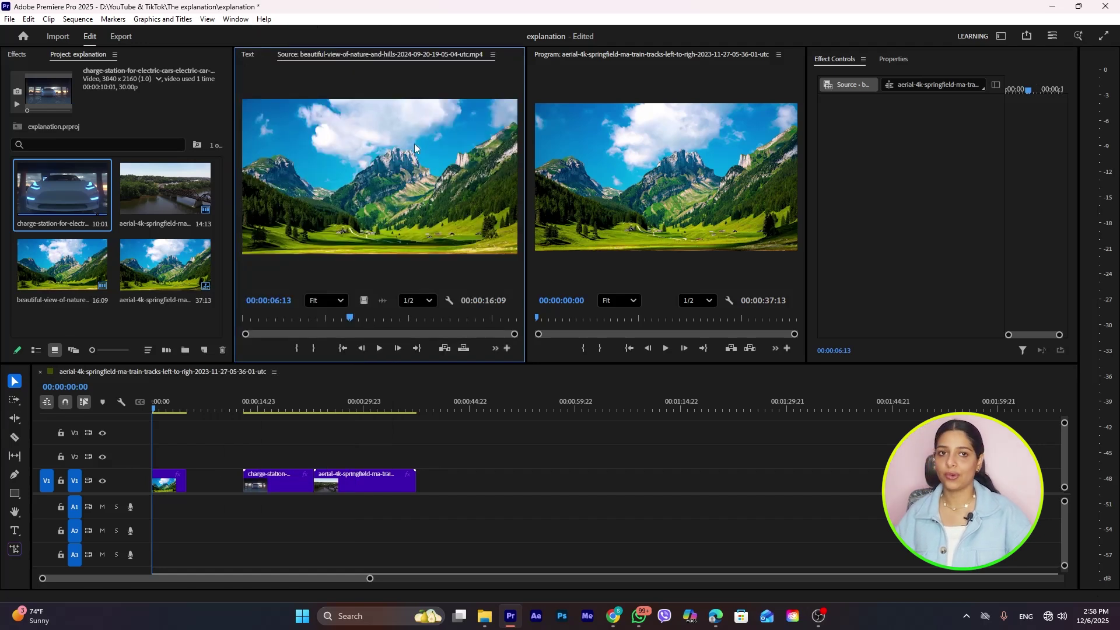
right_click(414, 57)
click(462, 134)
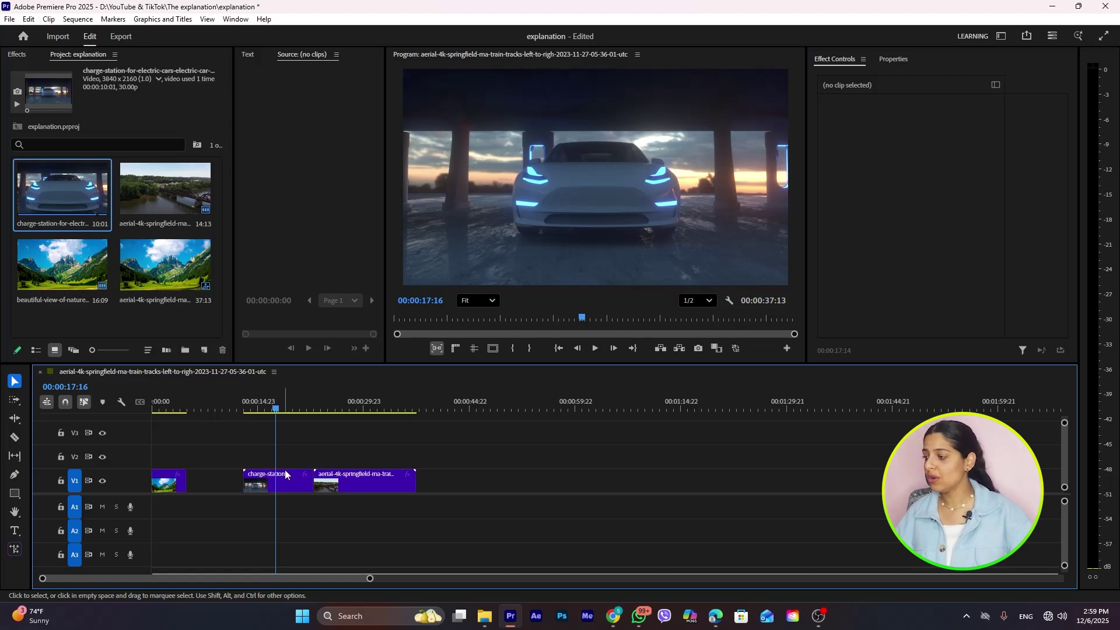
Cut the charge-station clip on V1 into four pieces, with the first cut at 00:00:15:19 and the last at 00:00:20:18
drag(271, 400, 263, 403)
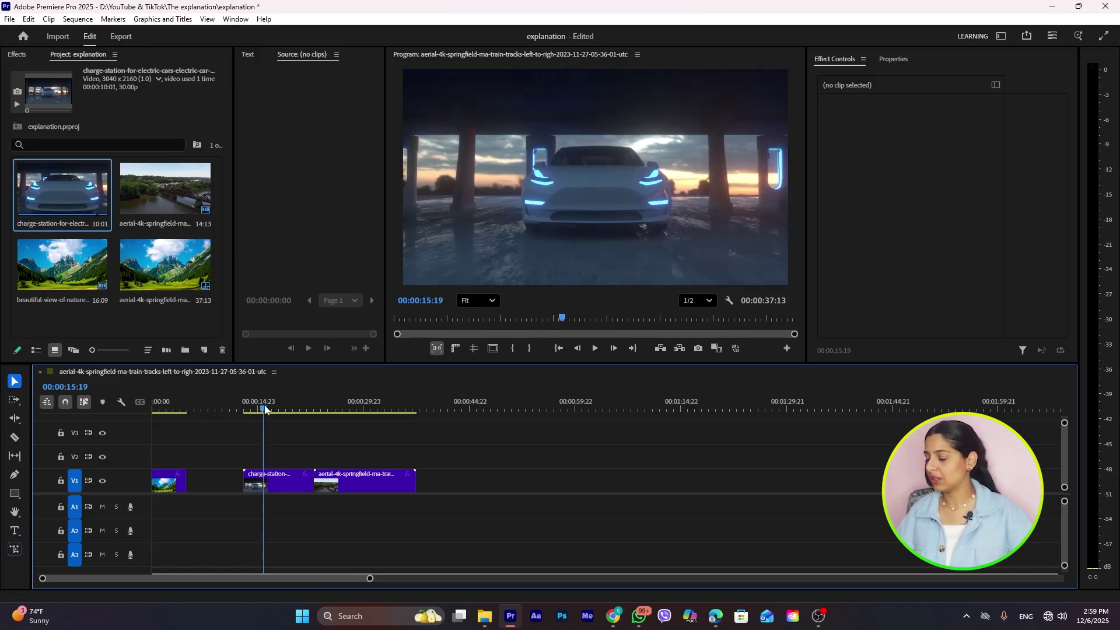
click(278, 488)
key(ctrl+k)
drag(263, 408, 299, 407)
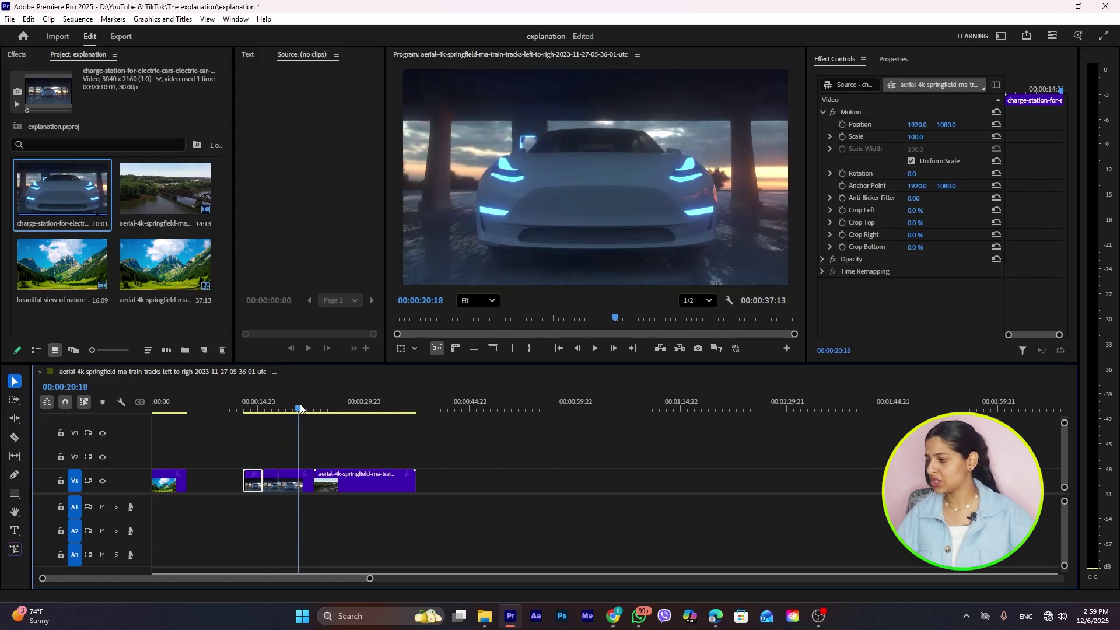
Delete the train-tracks clip and the nature clip from V1, and close the gap before the charge-station pieces
click(359, 485)
key(Delete)
click(182, 481)
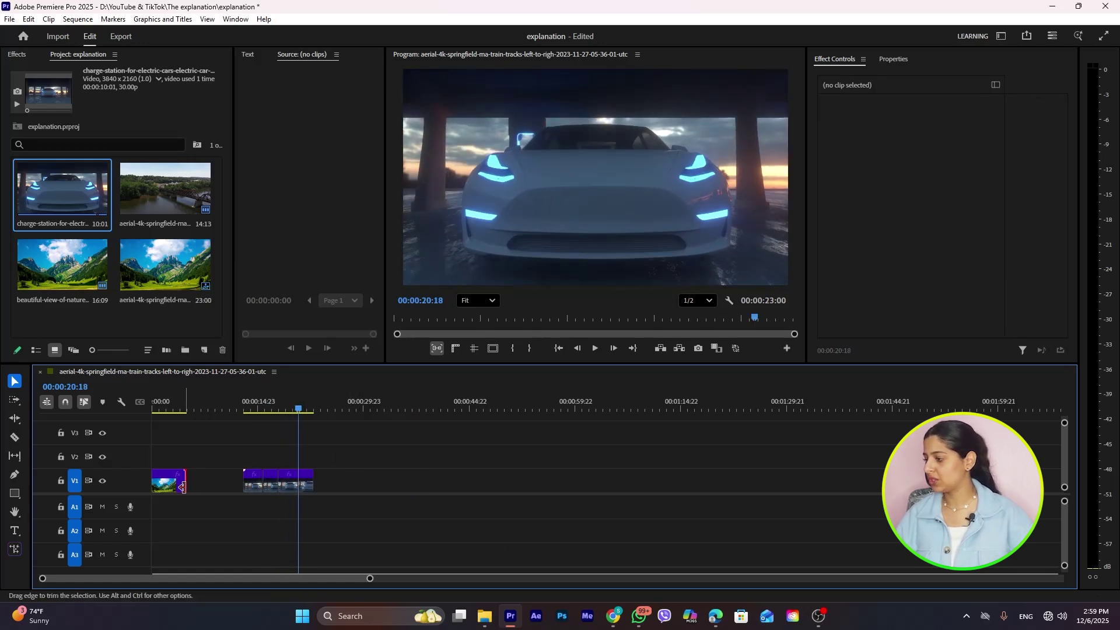
key(Delete)
click(195, 481)
key(Delete)
Return the playhead to the sequence start, find Gaussian Blur by searching for "blur", and apply it to the first charge-station piece
key(equal)
key(Up)
key(Up)
key(Up)
key(Up)
key(Up)
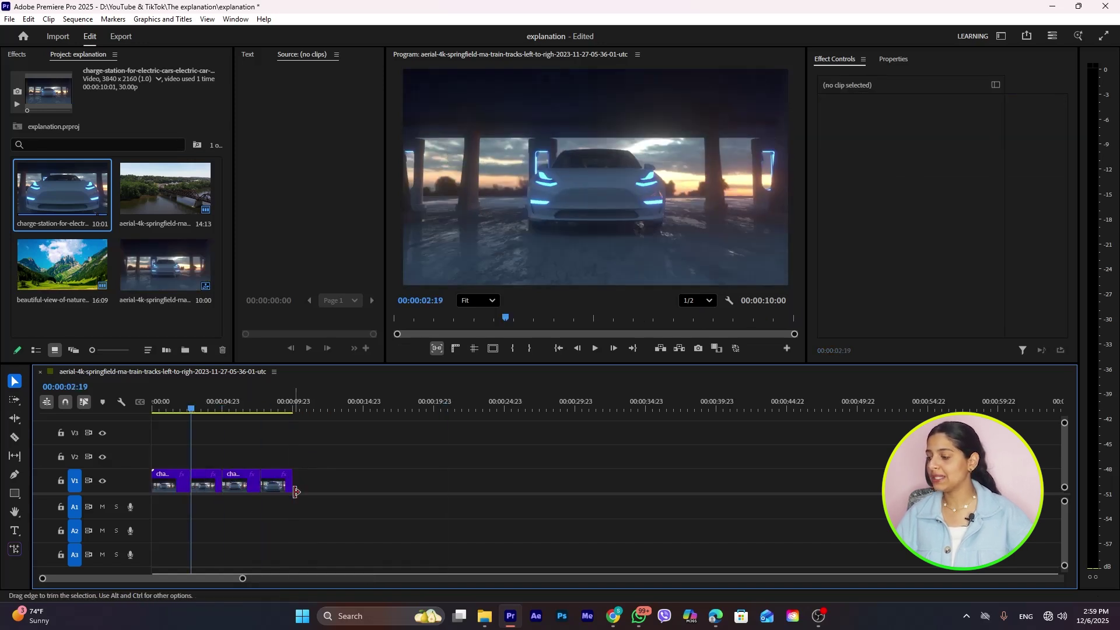
key(equal)
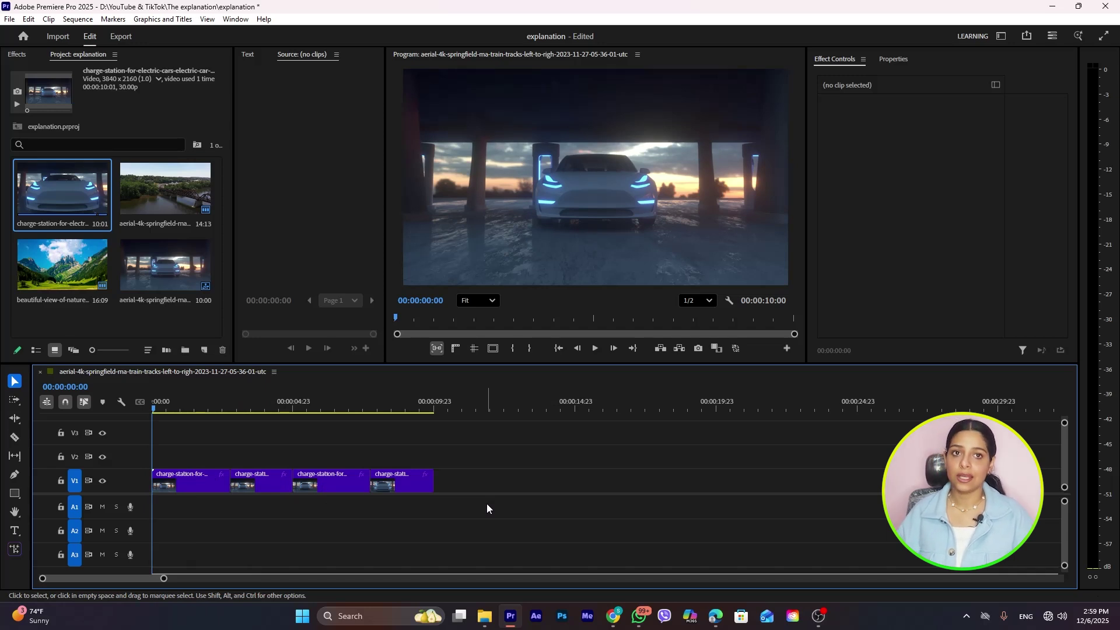
click(177, 488)
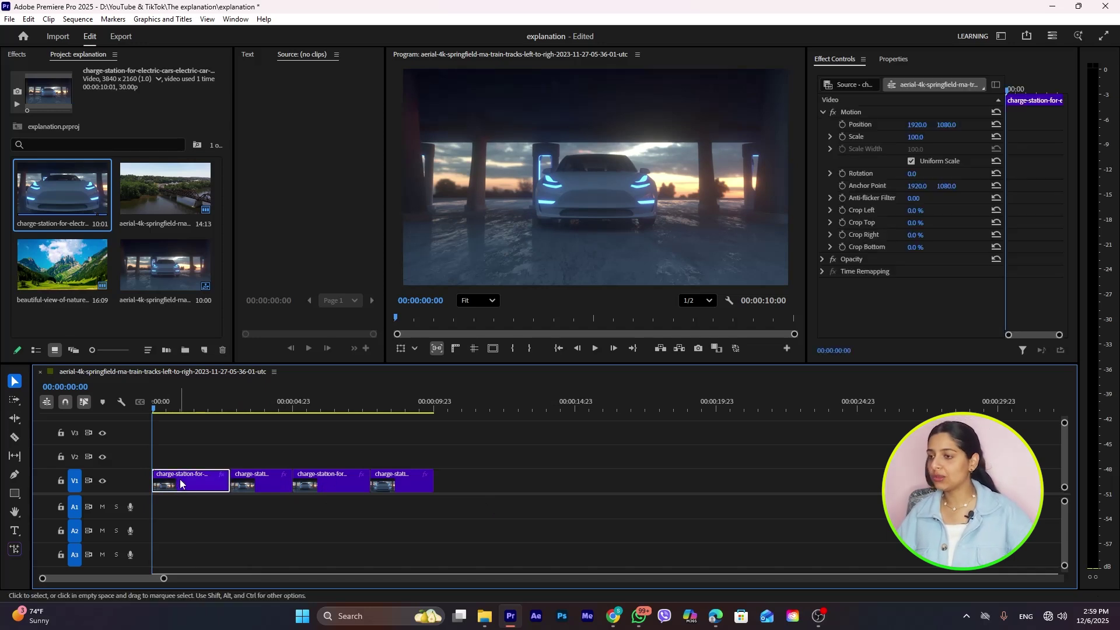
click(17, 56)
click(82, 74)
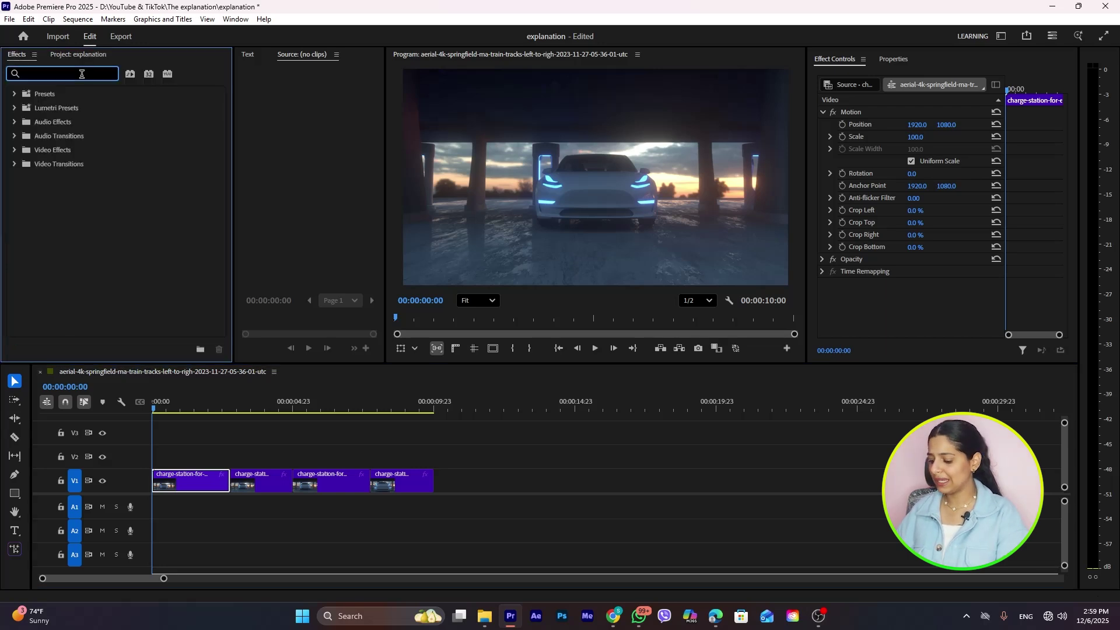
text(blur)
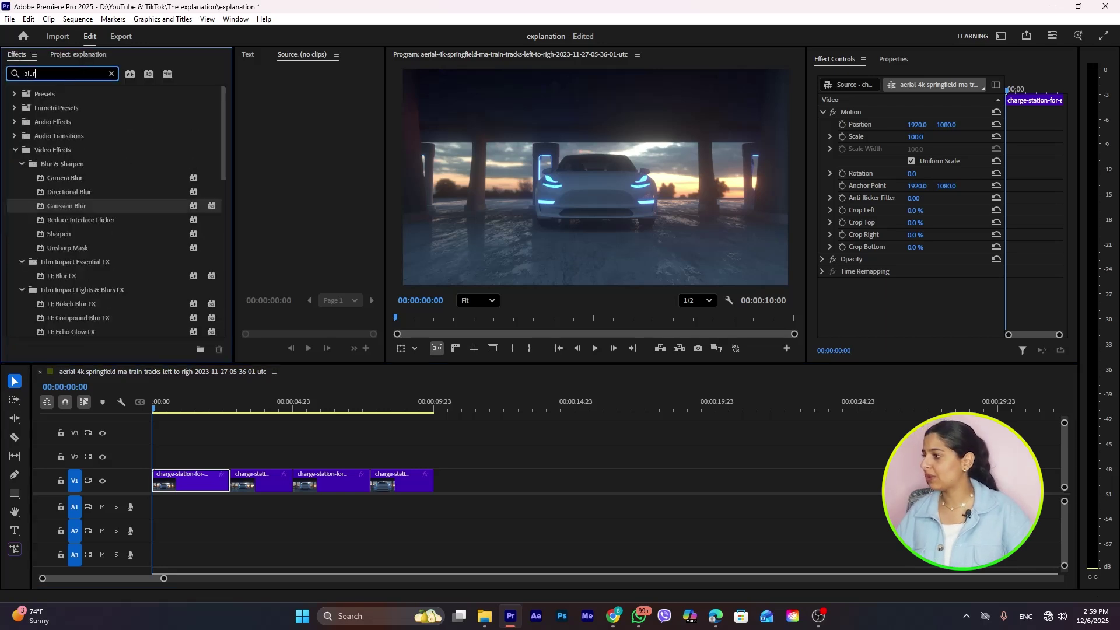
click(82, 205)
drag(82, 205, 184, 477)
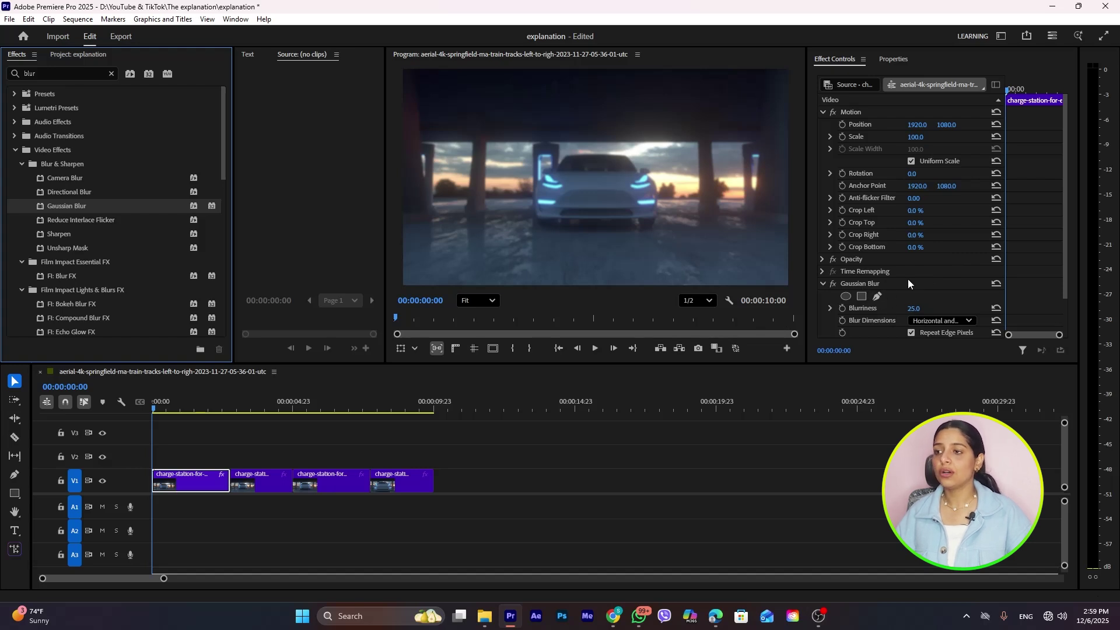
Check the second and third charge-station pieces for the blur, both in the picture and in their effect settings
drag(197, 402, 267, 451)
click(262, 482)
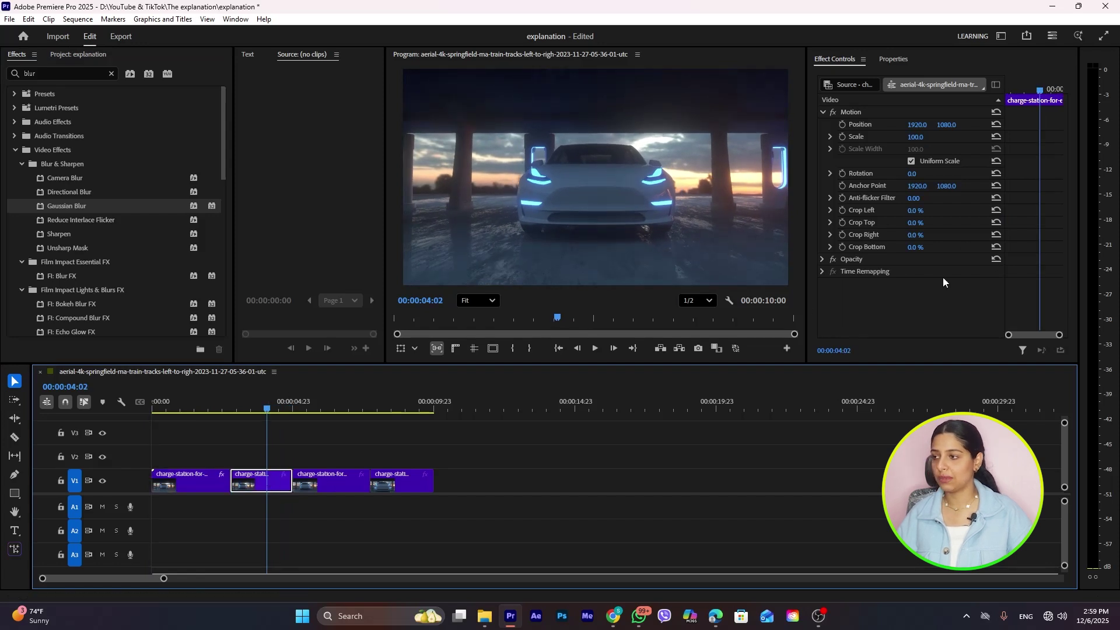
click(313, 408)
click(328, 482)
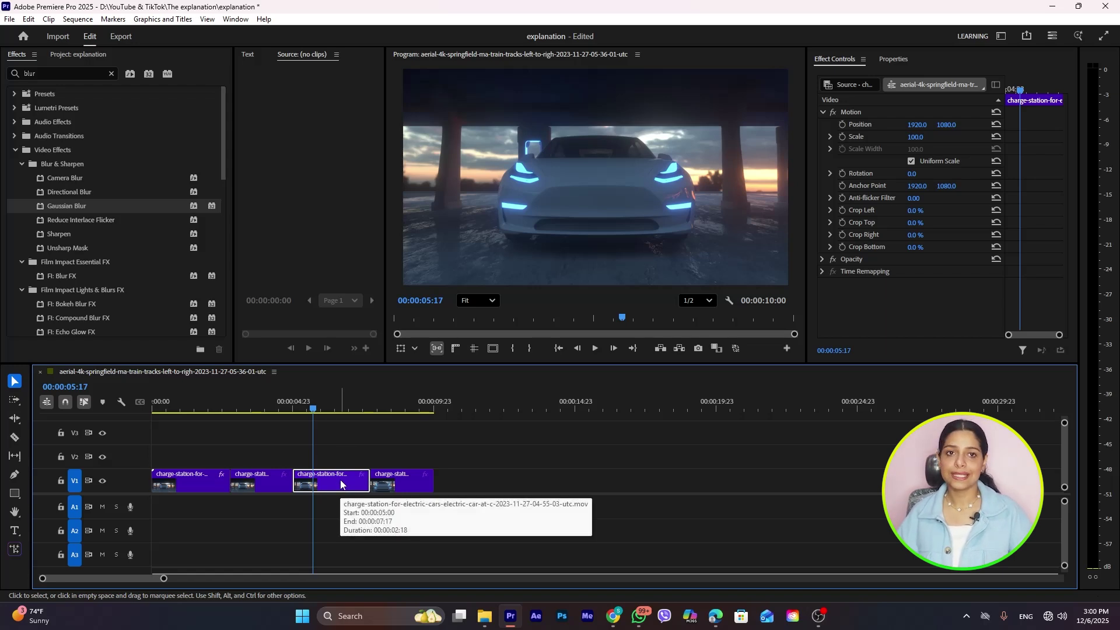
Remove the Gaussian Blur effect from the first charge-station piece on V1
click(174, 410)
click(167, 477)
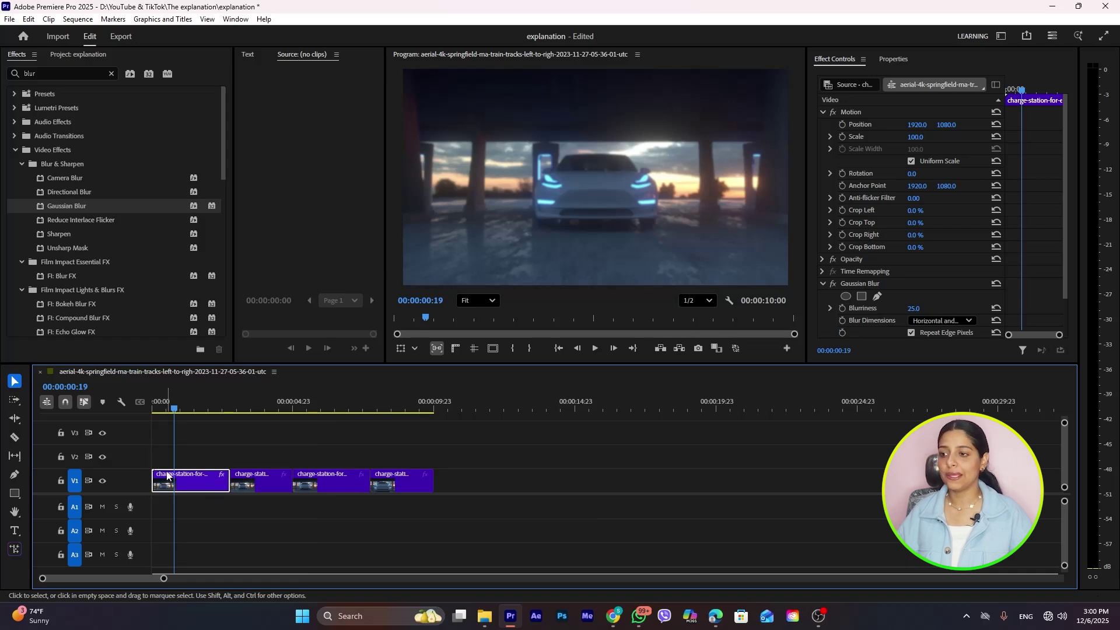
click(873, 282)
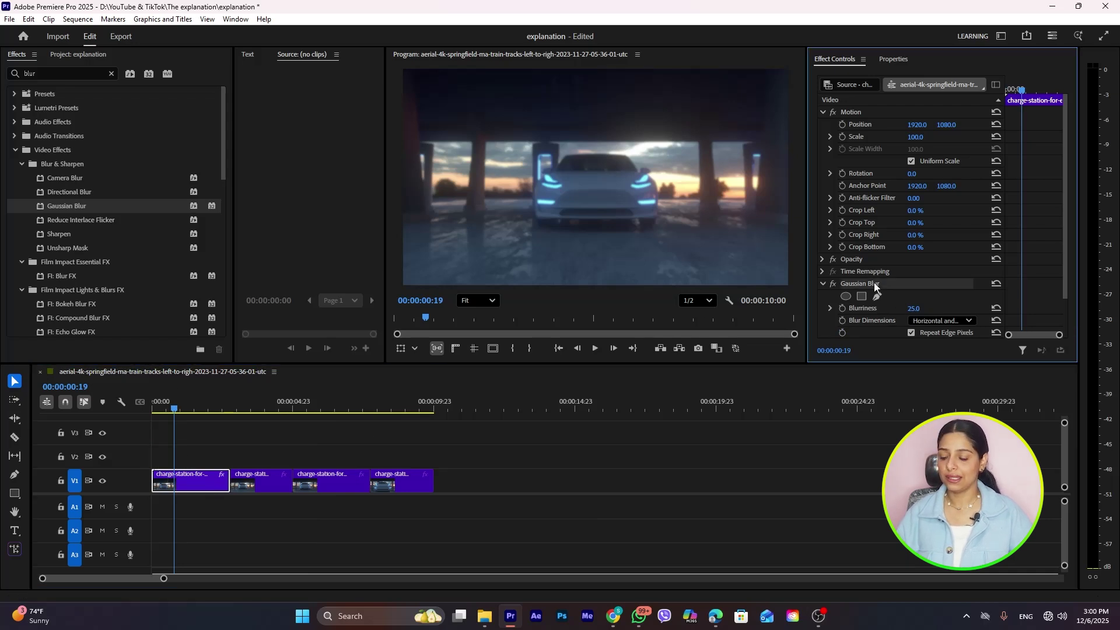
key(Delete)
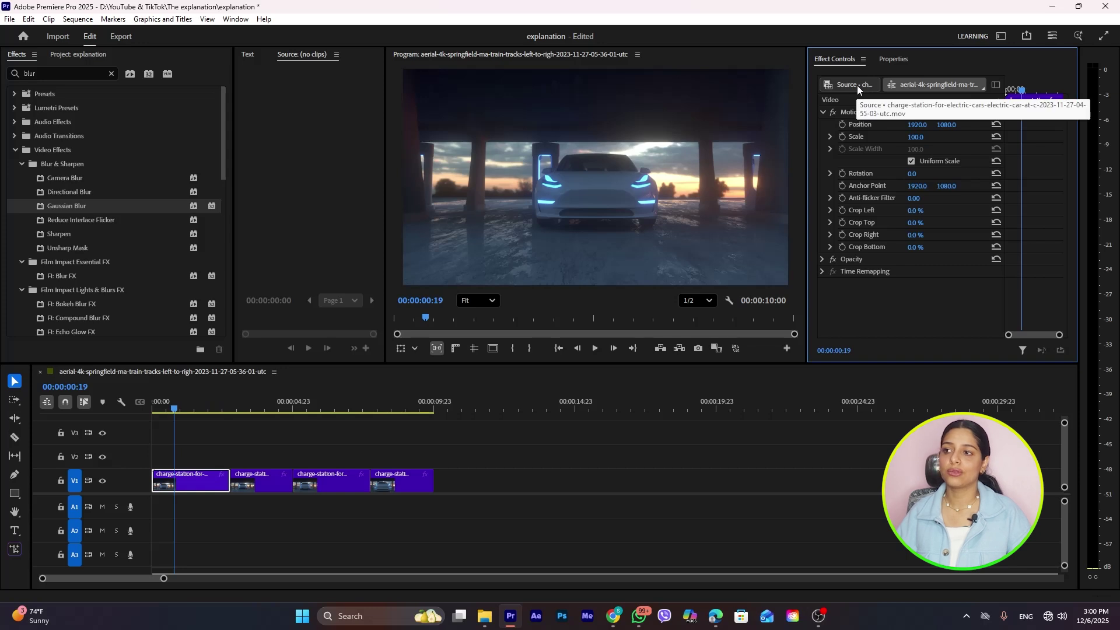
Apply Gaussian Blur to the source clip of the charge-station pieces and set its Blurriness to 100
click(872, 85)
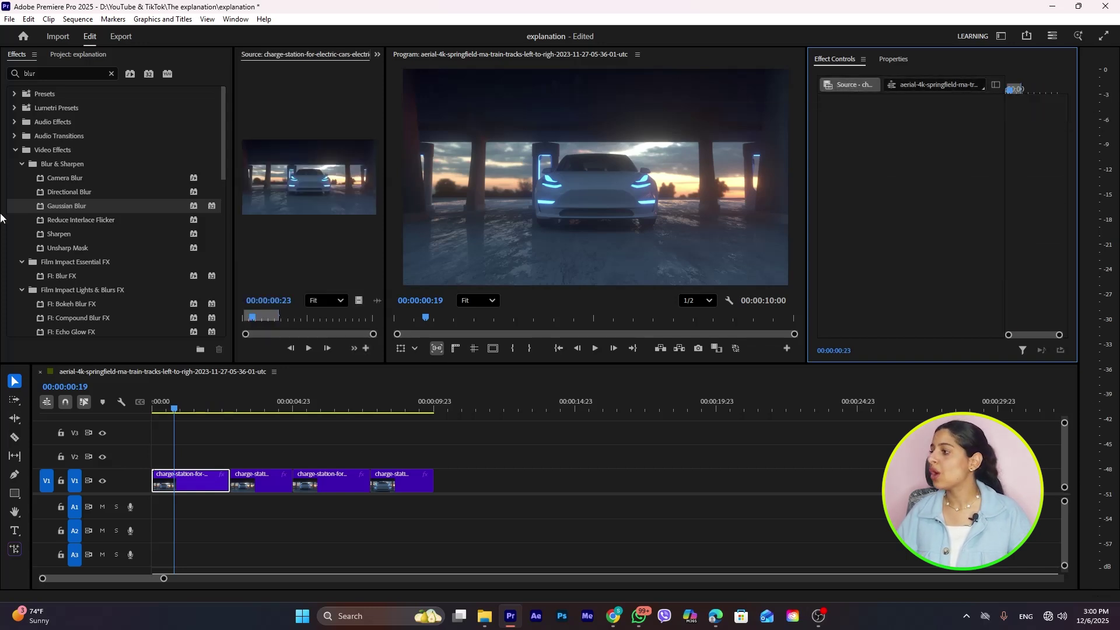
drag(64, 207, 877, 183)
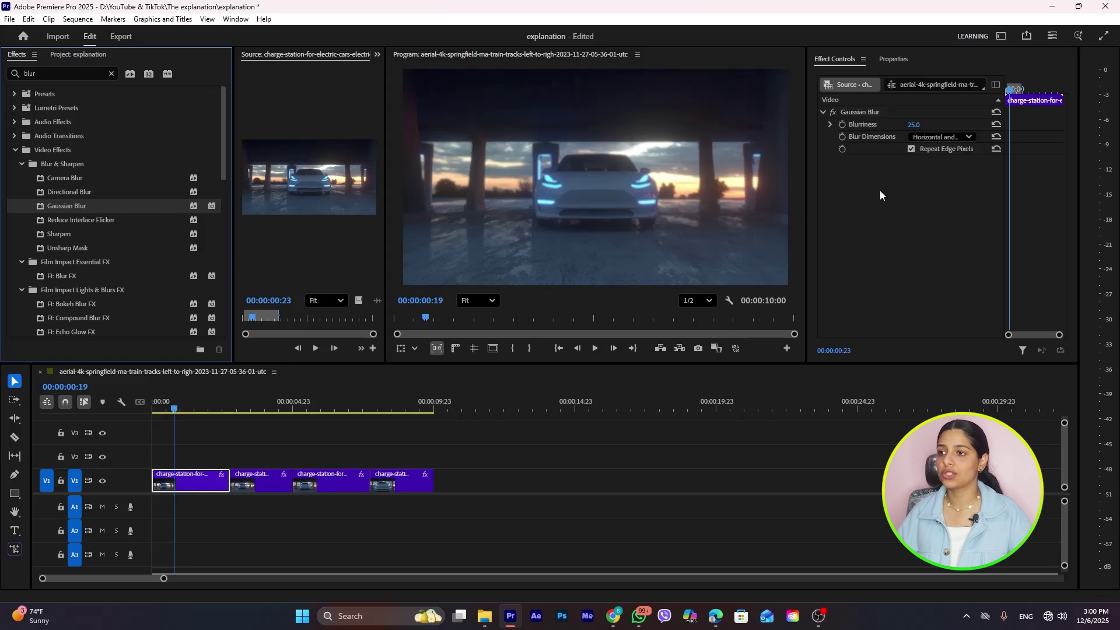
click(918, 124)
text(100)
key(Return)
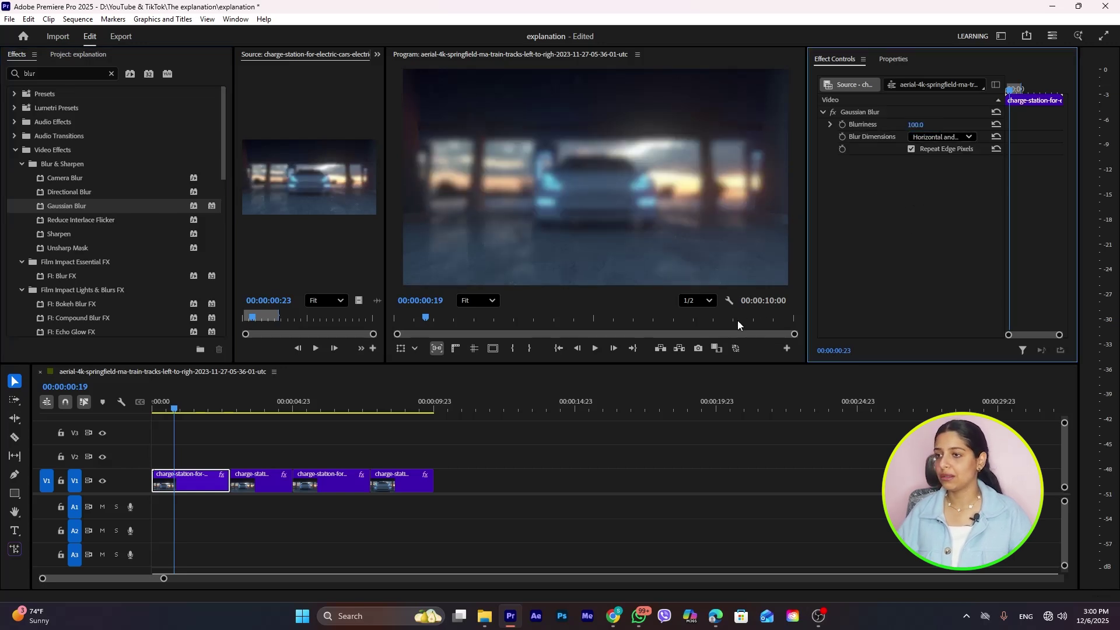
Inspect the second, third and fourth charge-station pieces in the sequence for the blur applied at source level
click(262, 406)
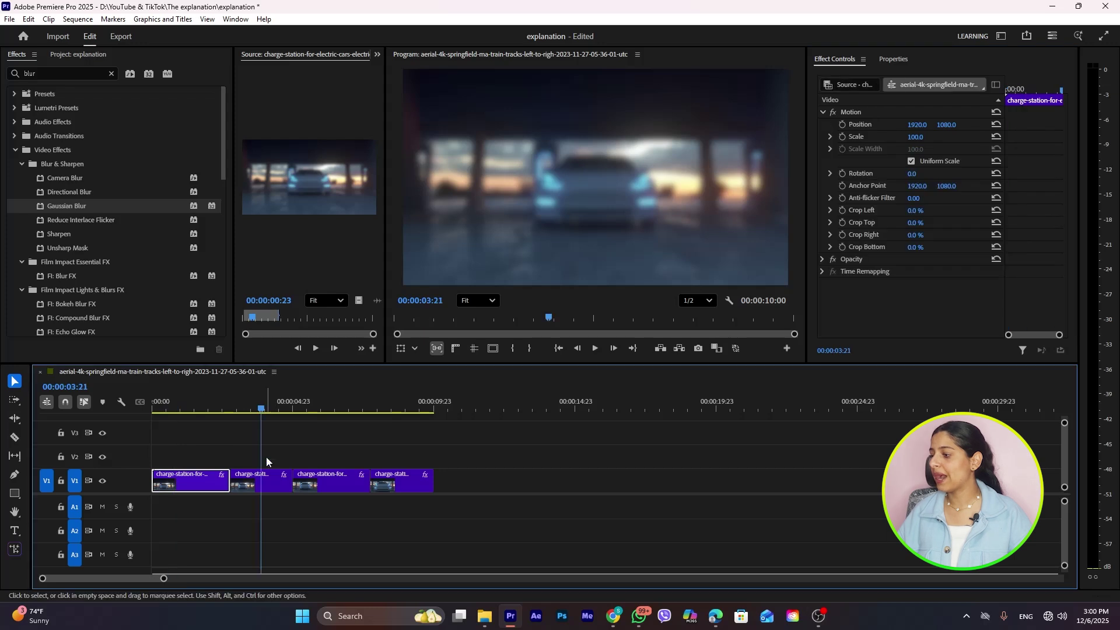
click(268, 483)
click(333, 407)
click(326, 482)
click(411, 403)
click(394, 484)
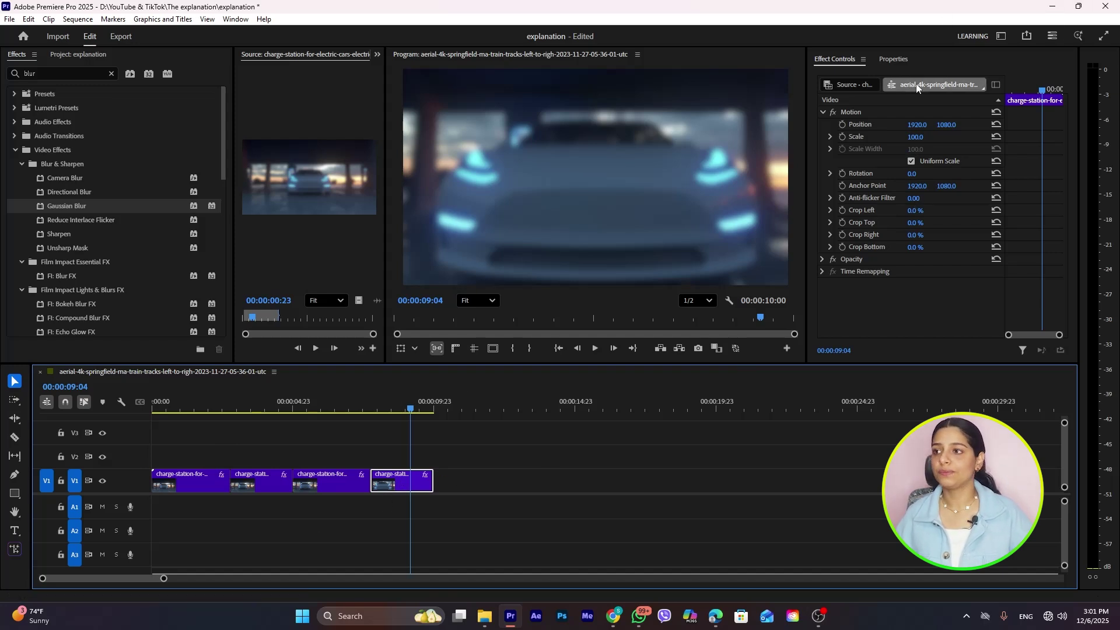
Compare the source-level and sequence-level effects of the fourth piece, remove Gaussian Blur from the source clip, and scrub back to the first piece
click(868, 85)
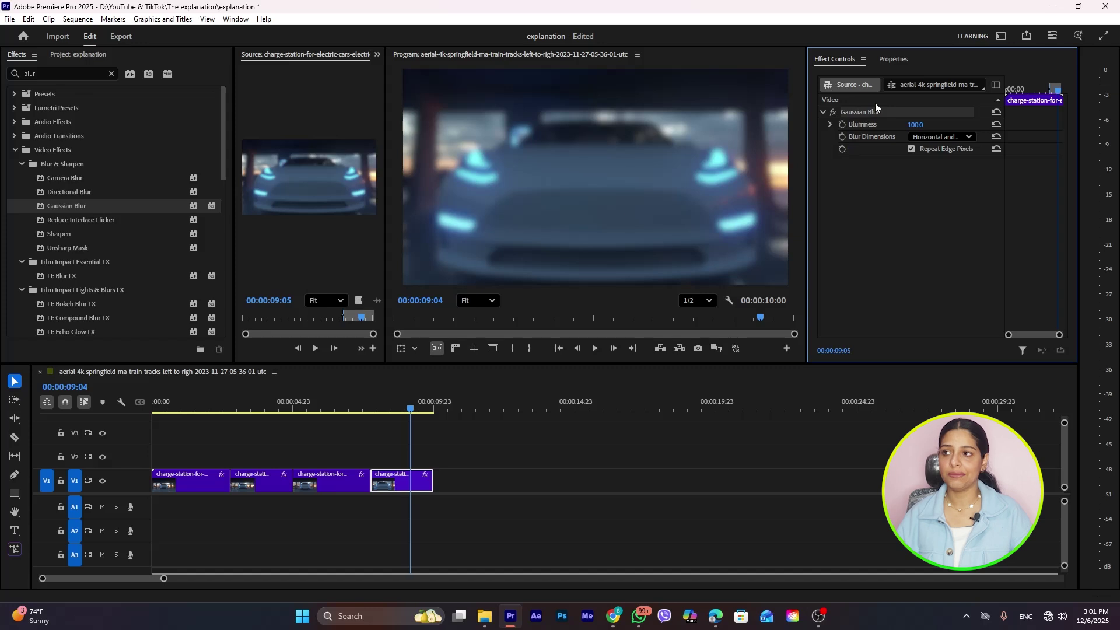
click(928, 85)
click(851, 85)
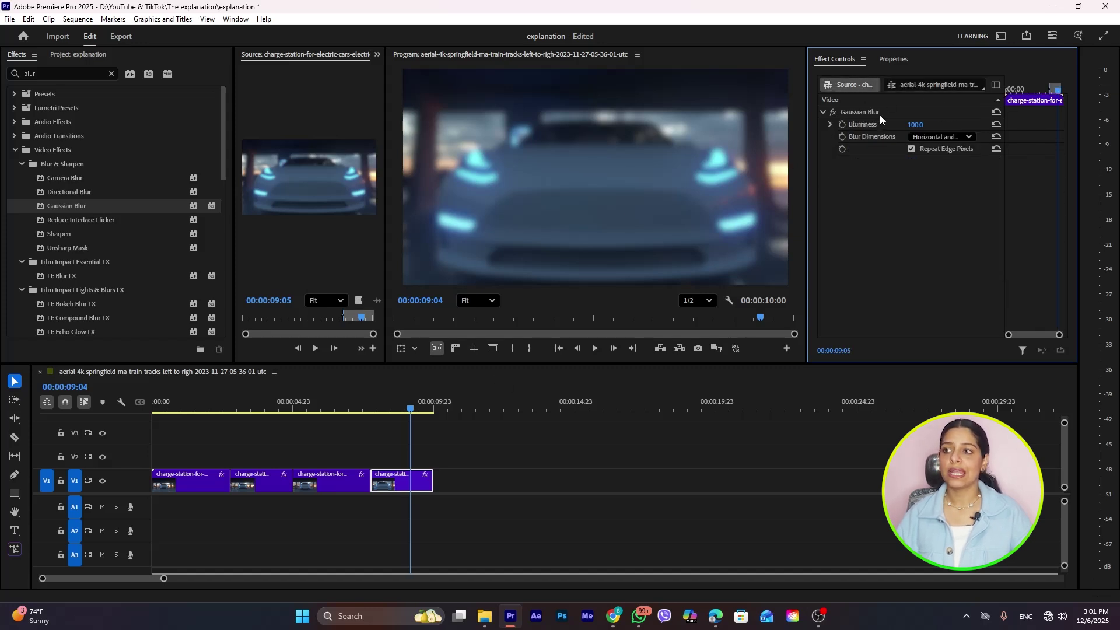
click(856, 112)
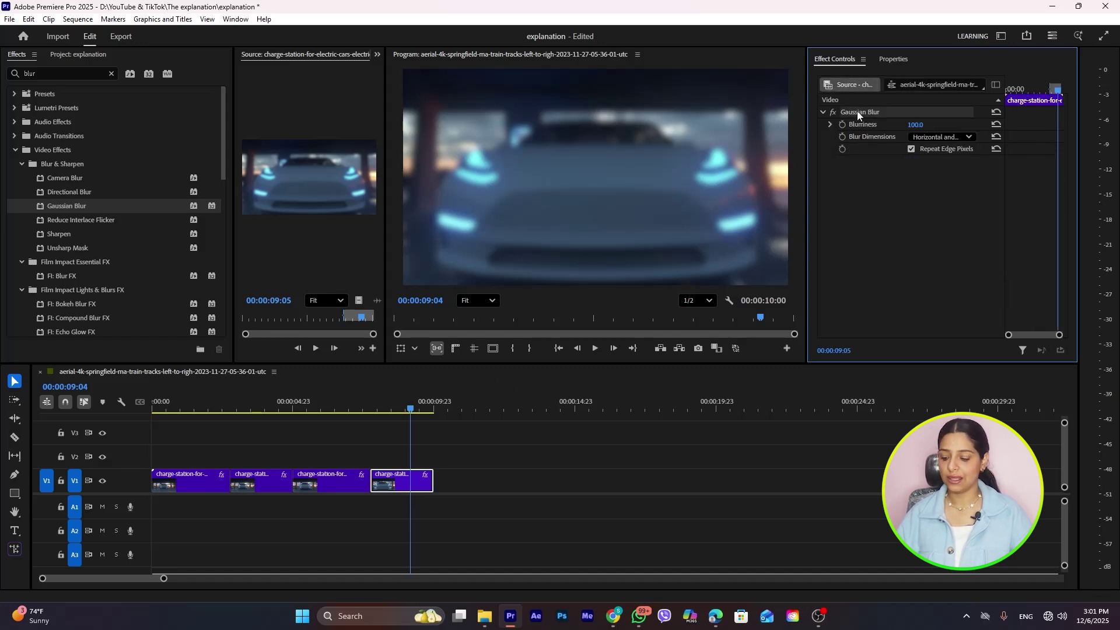
key(Delete)
drag(335, 397, 195, 415)
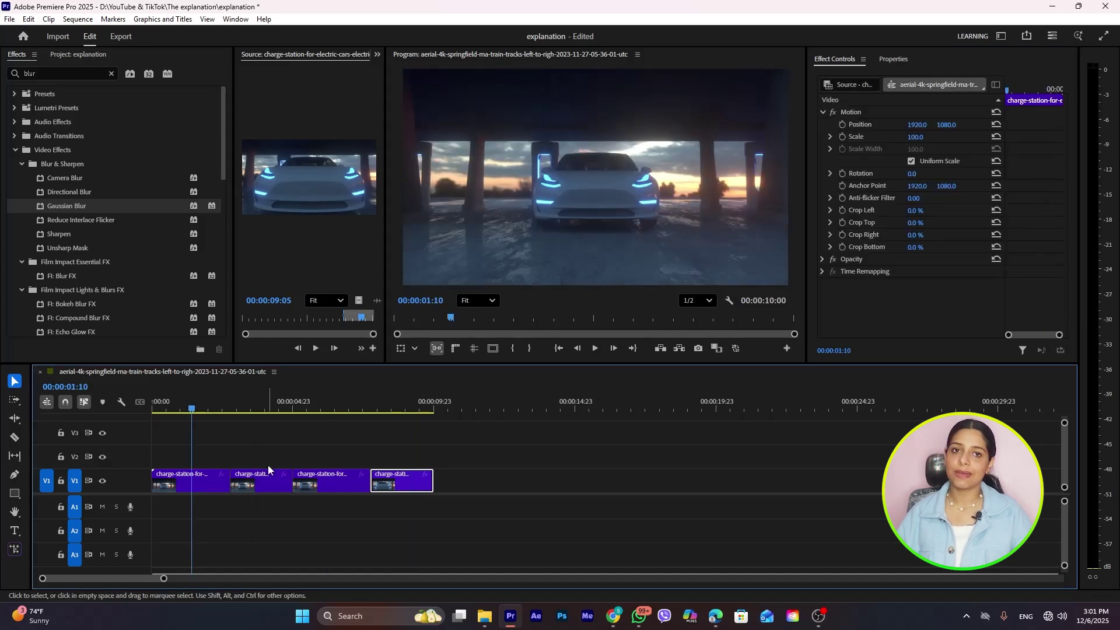
Apply the Gaussian Blur effect individually to the first and second charge-station pieces on V1
click(215, 490)
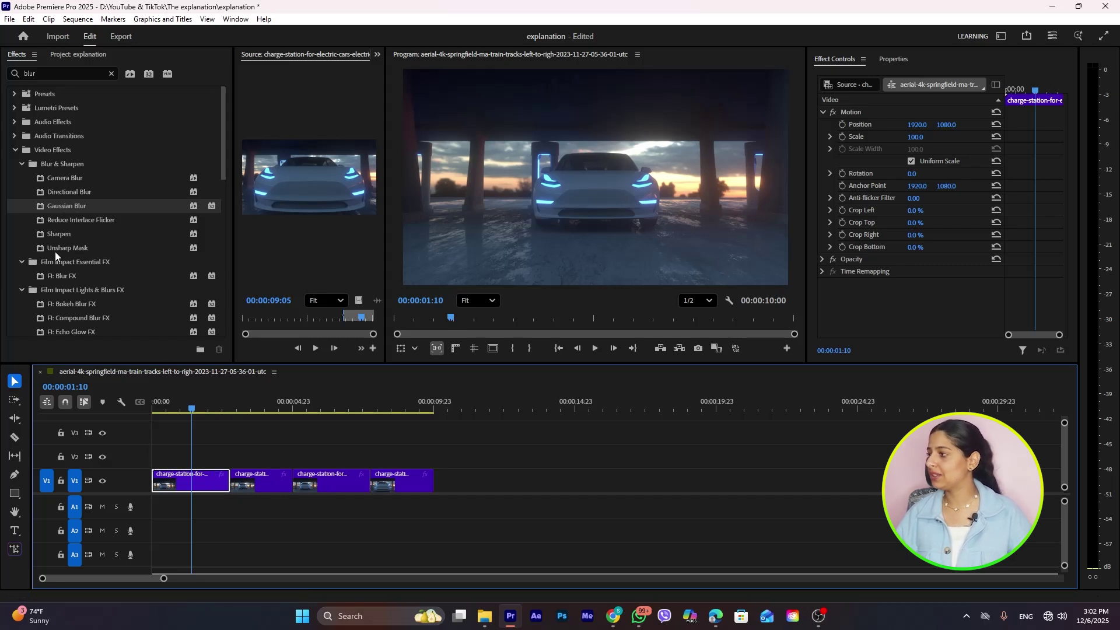
drag(61, 205, 222, 483)
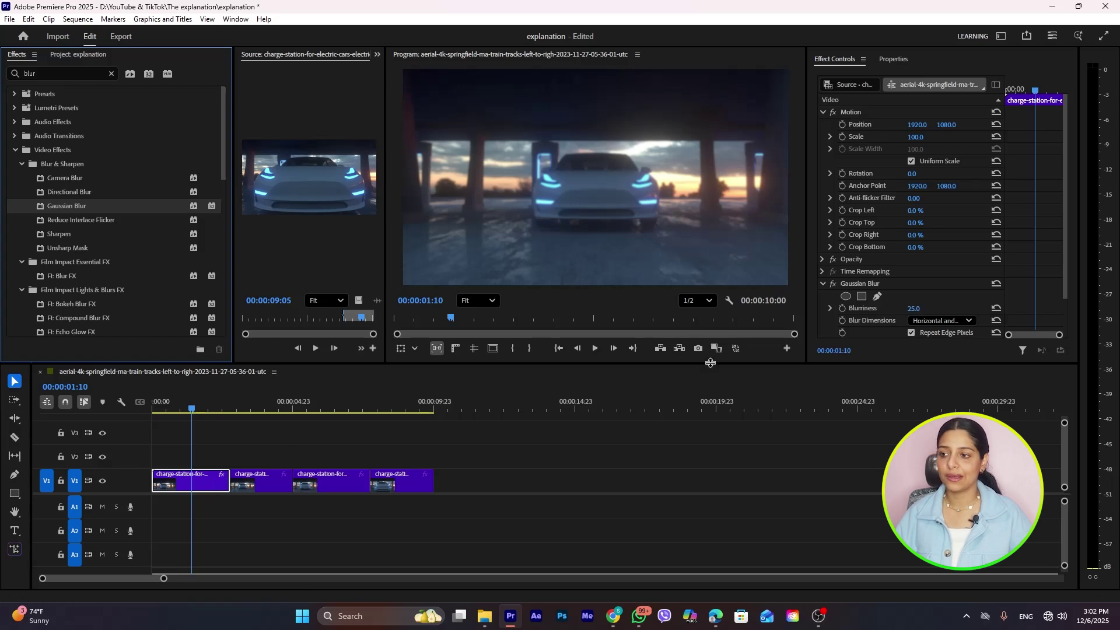
click(258, 409)
click(260, 482)
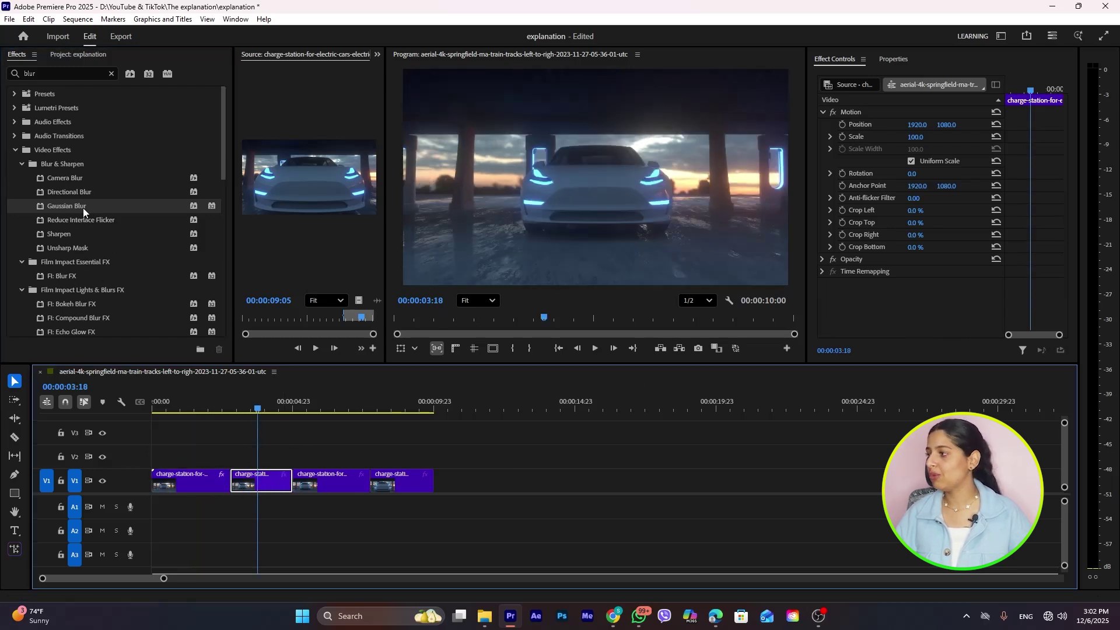
double_click(75, 206)
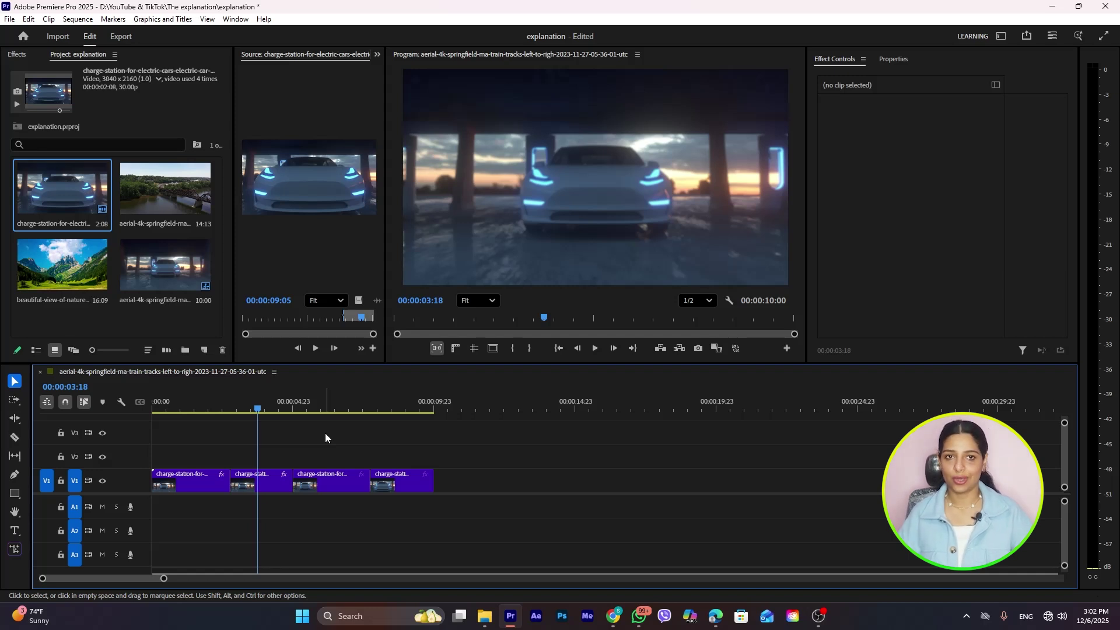
Create a Bars and Tone item with the default sequence-matching settings and place it right after the last charge-station piece on V1
click(204, 350)
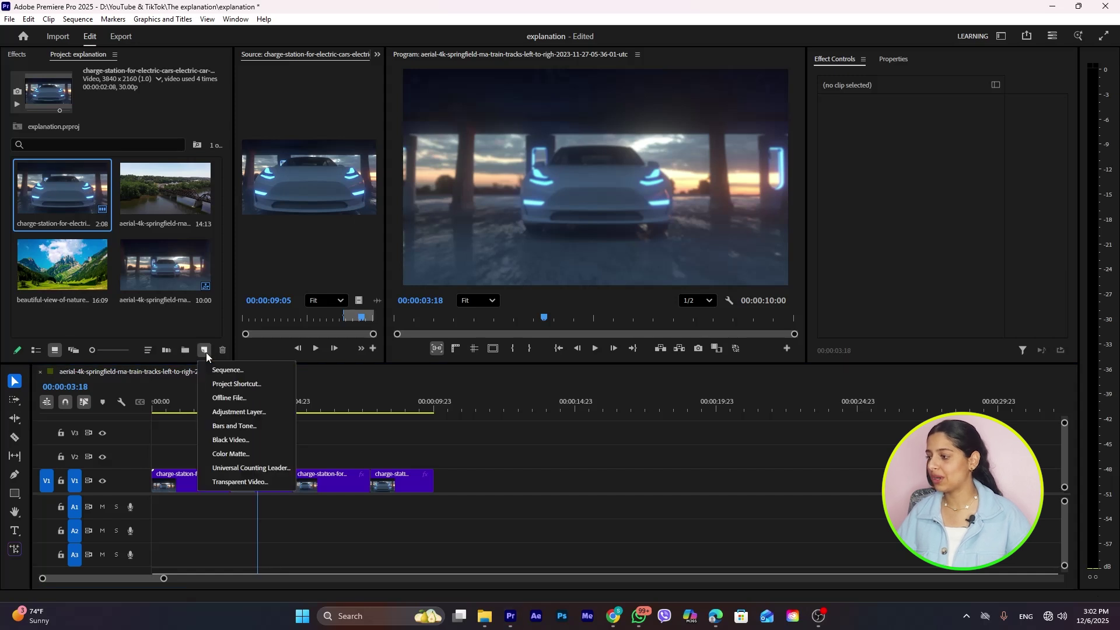
click(229, 427)
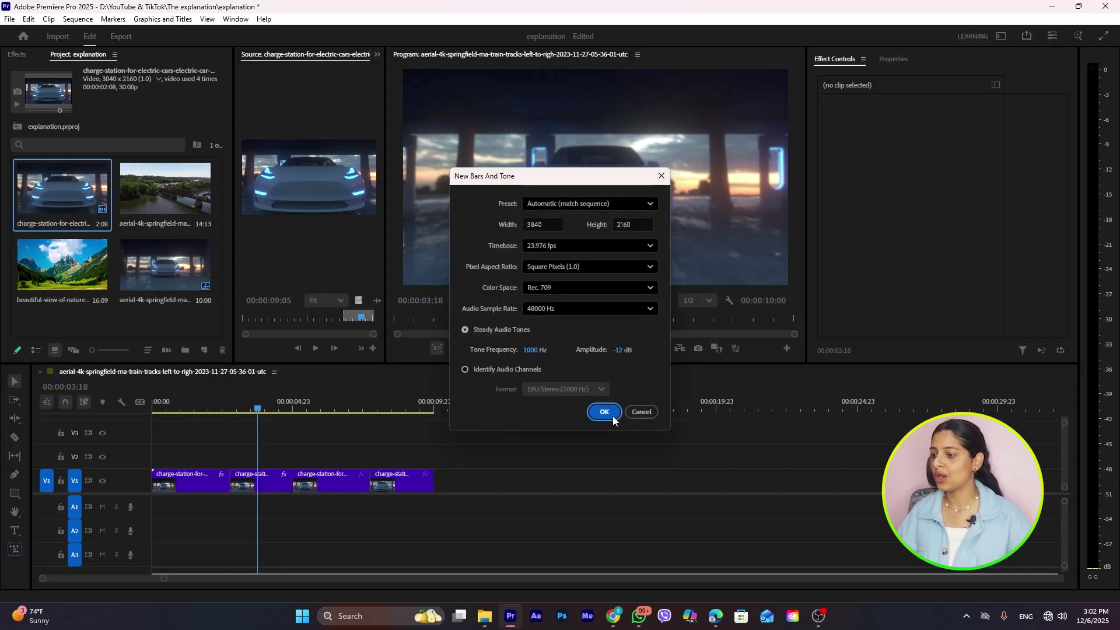
click(606, 412)
drag(63, 295, 440, 481)
Play the sequence from the start of the Bars and Tone clip and stop playback partway through it
click(453, 410)
drag(453, 411, 434, 411)
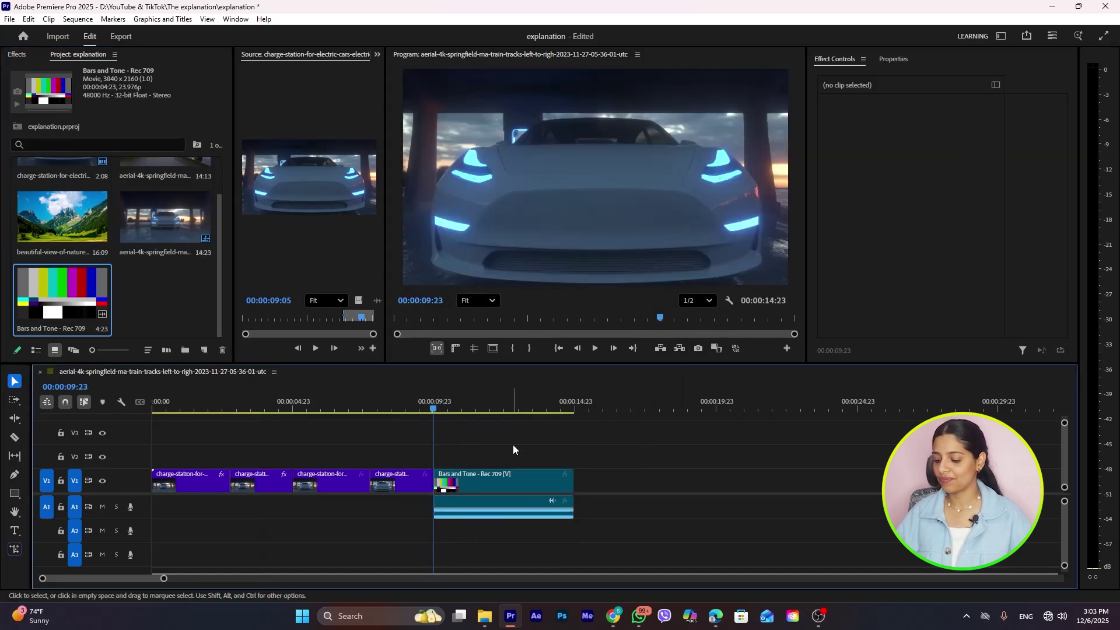
key(Right)
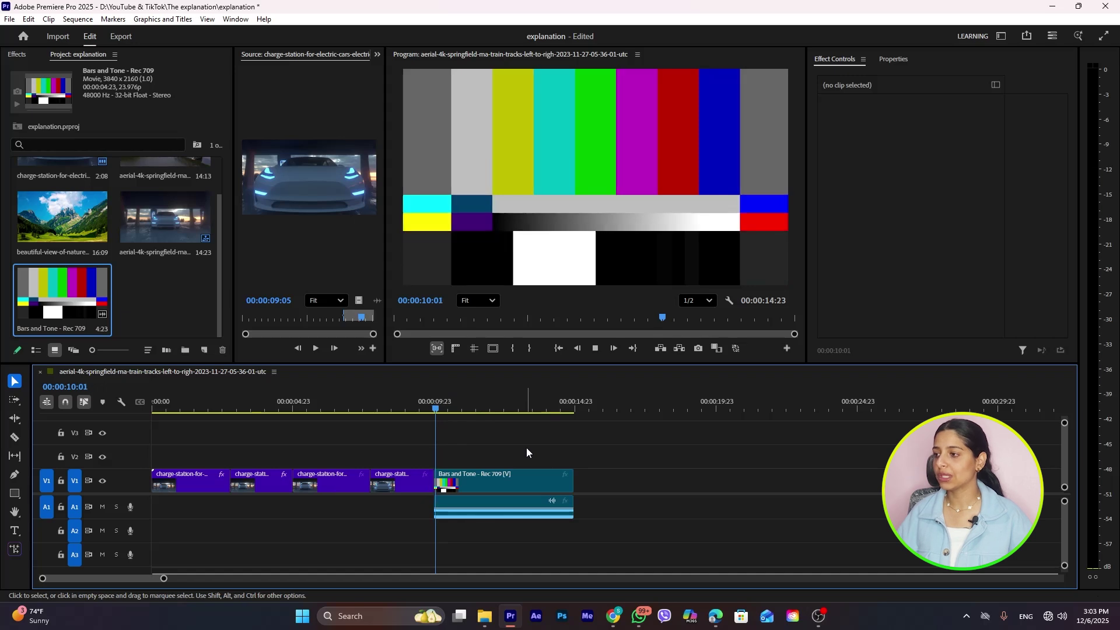
key(space)
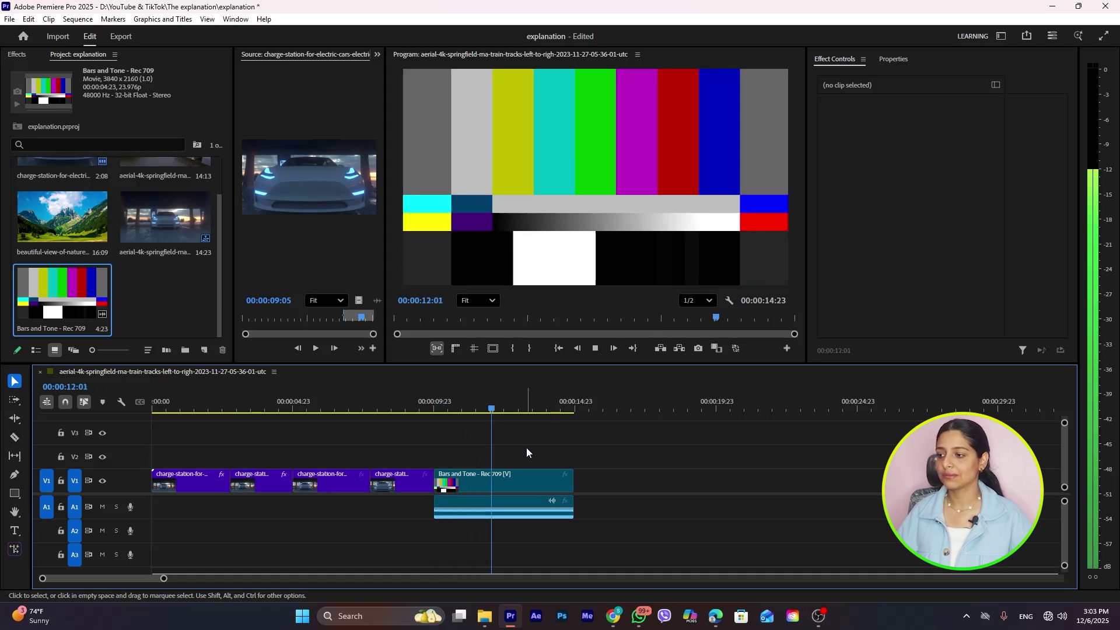
key(space)
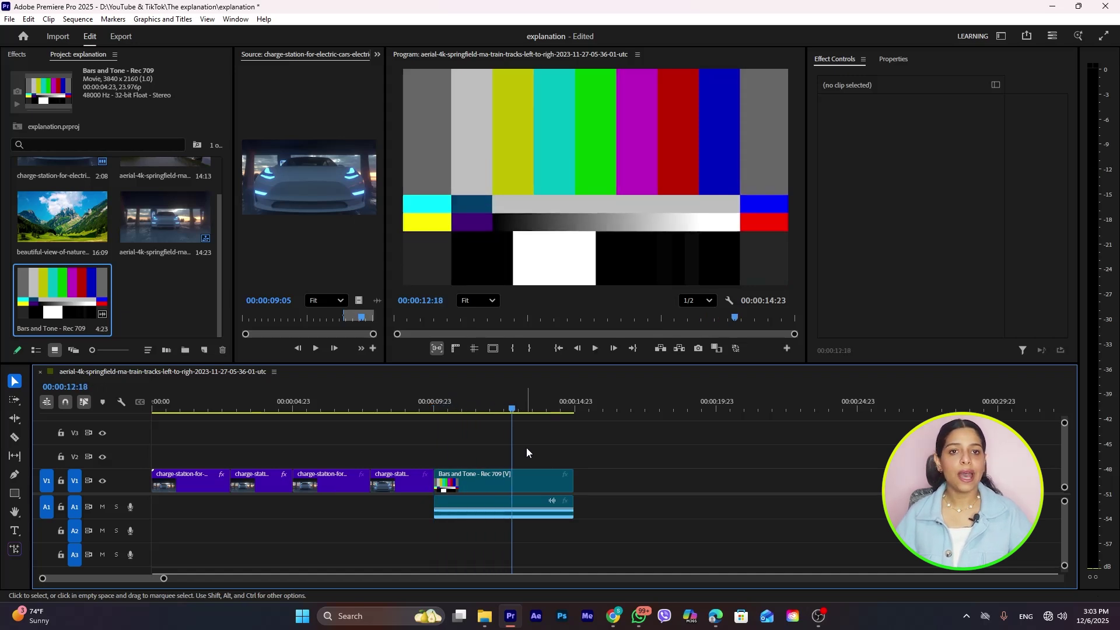